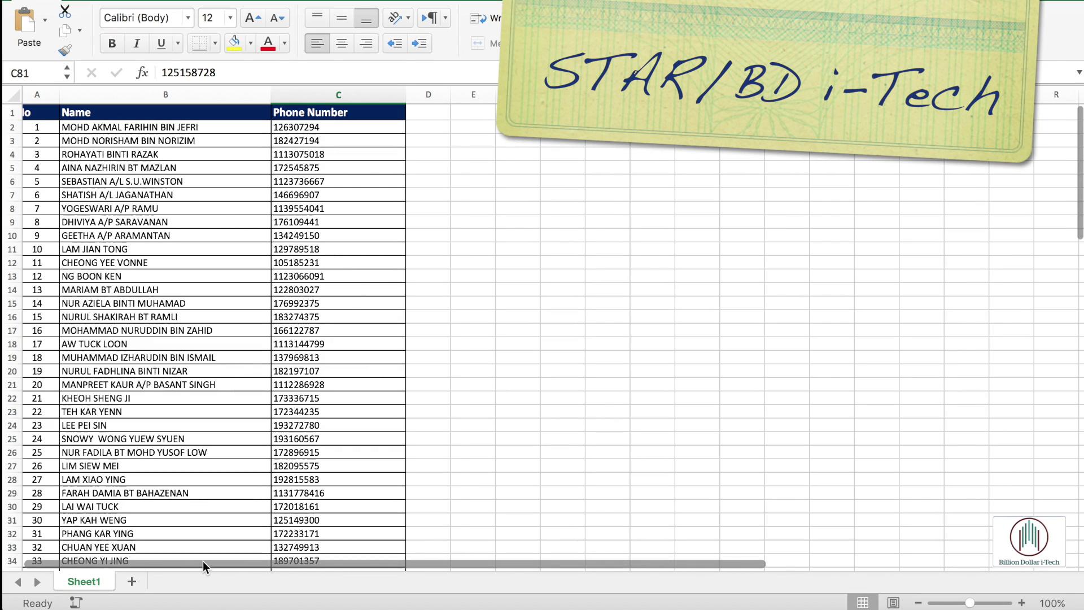
pyautogui.click(38, 117)
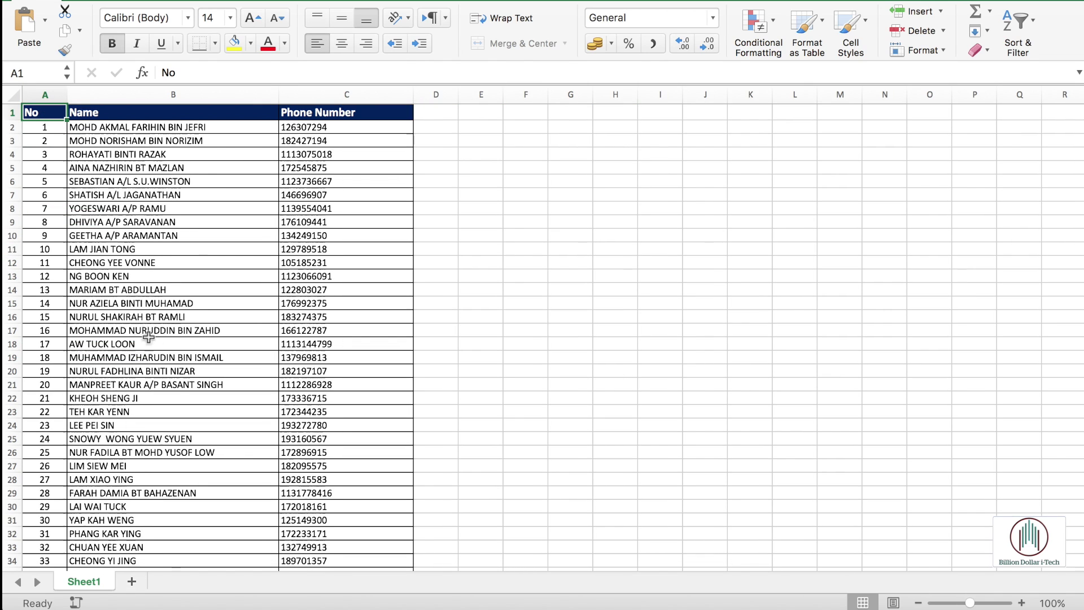
pyautogui.scroll(-8, 131, 319)
pyautogui.scroll(-15, 131, 319)
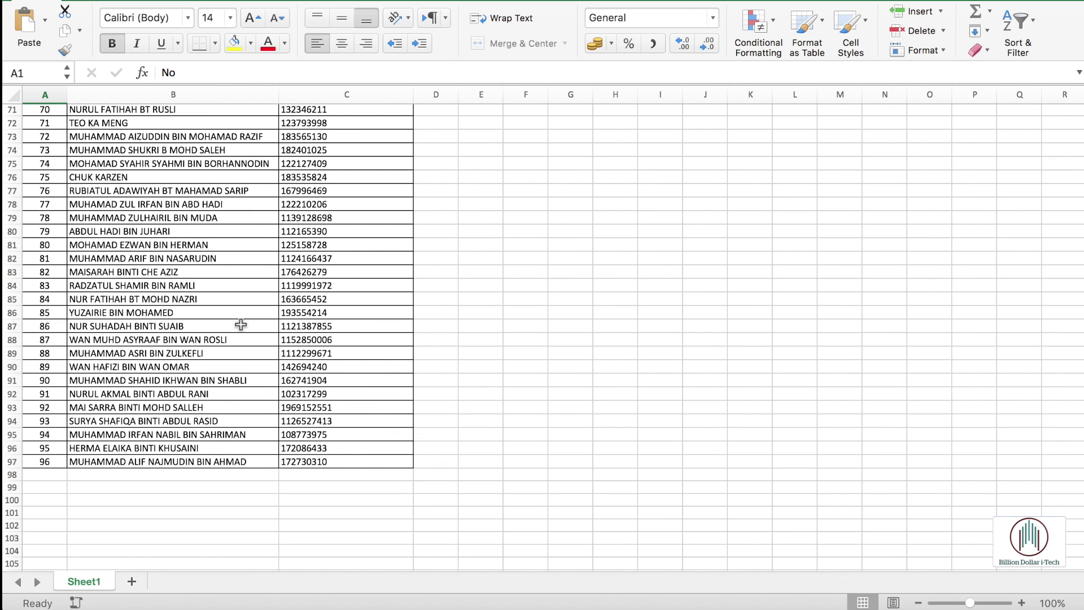
pyautogui.scroll(20, 325, 275)
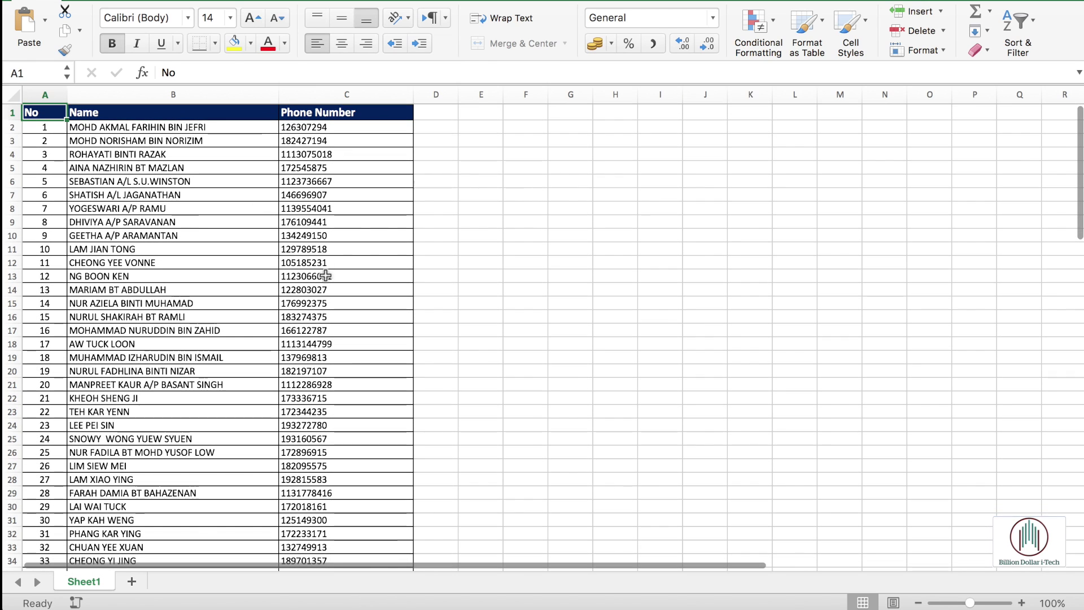
pyautogui.click(361, 90)
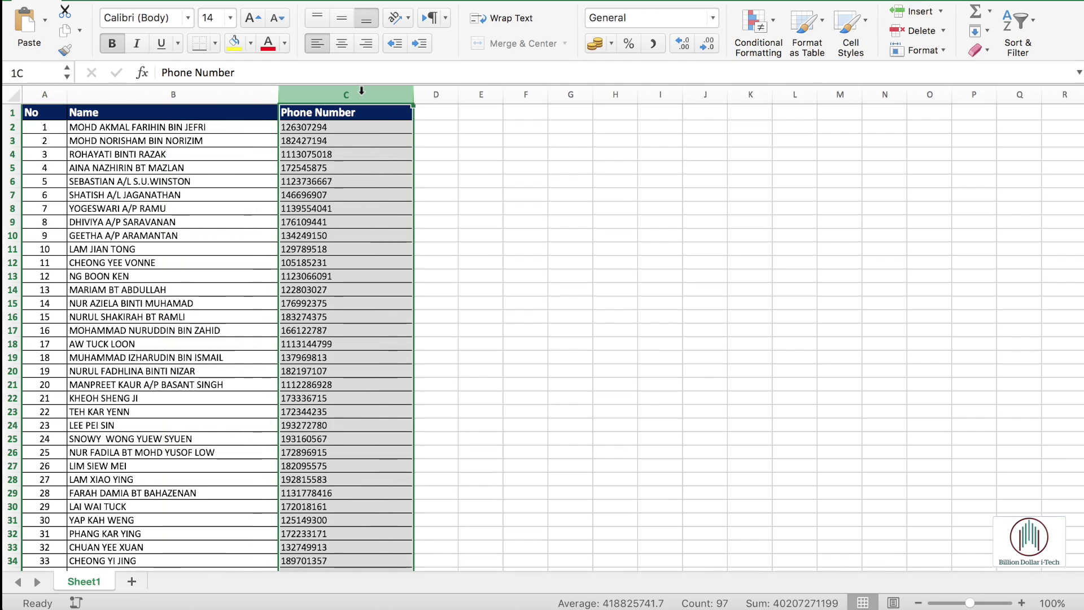
pyautogui.rightClick(361, 90)
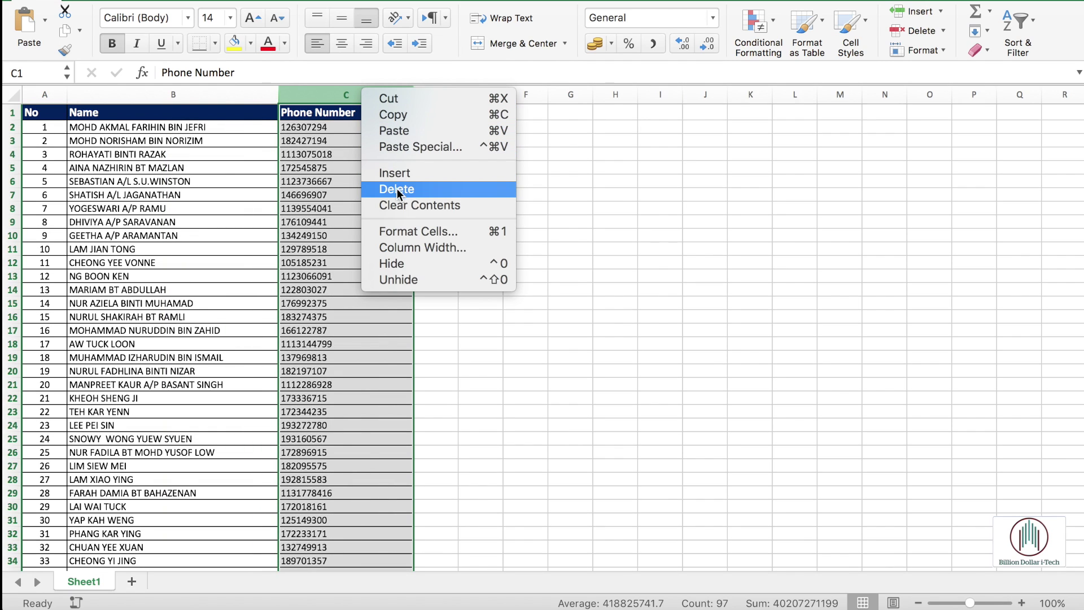
pyautogui.click(418, 232)
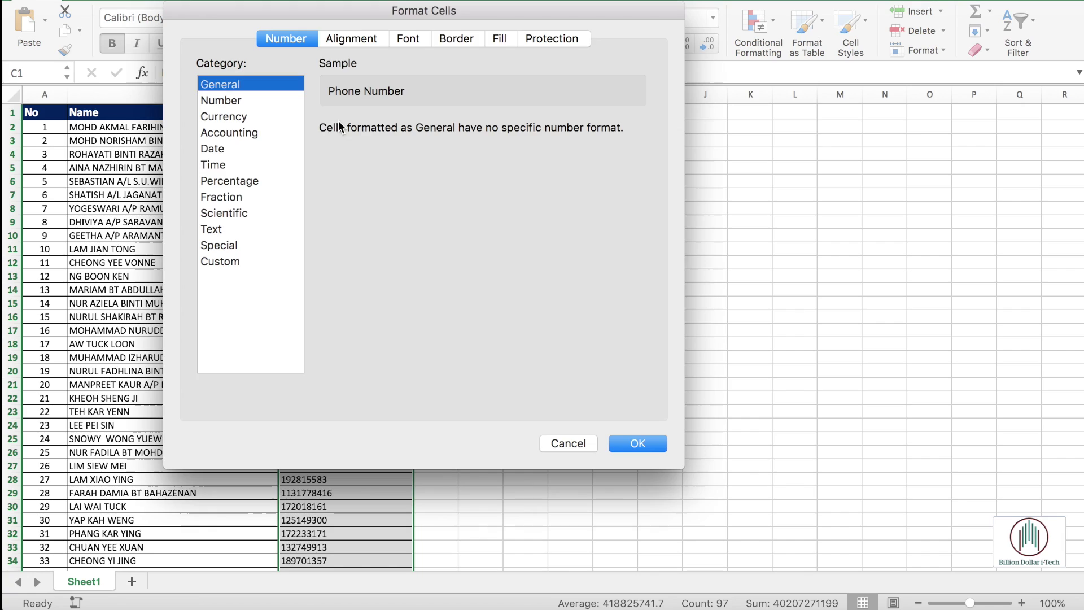
pyautogui.click(229, 261)
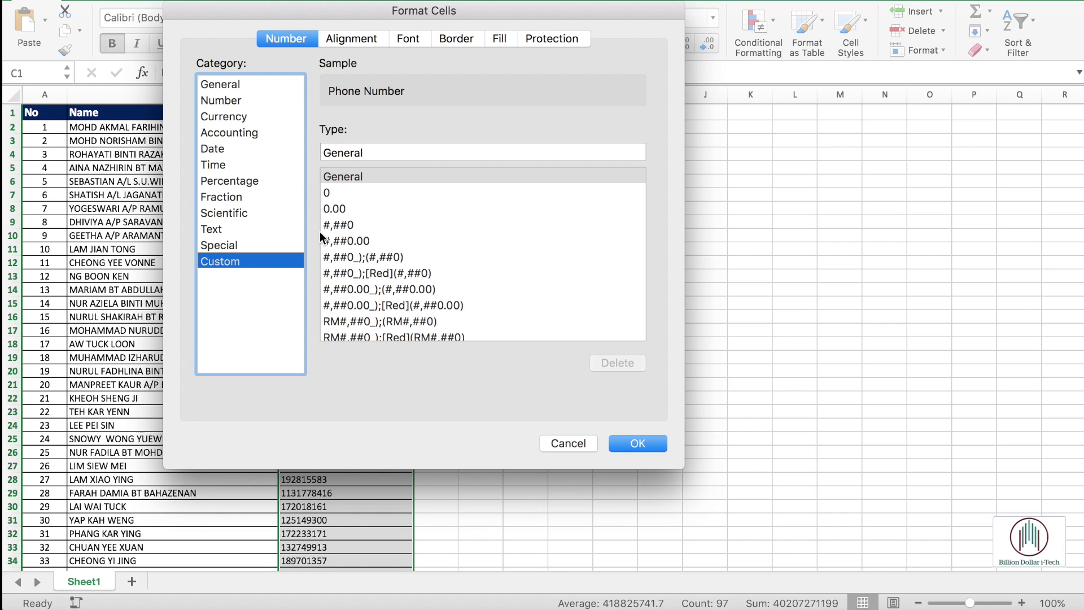
pyautogui.click(339, 193)
pyautogui.click(370, 154)
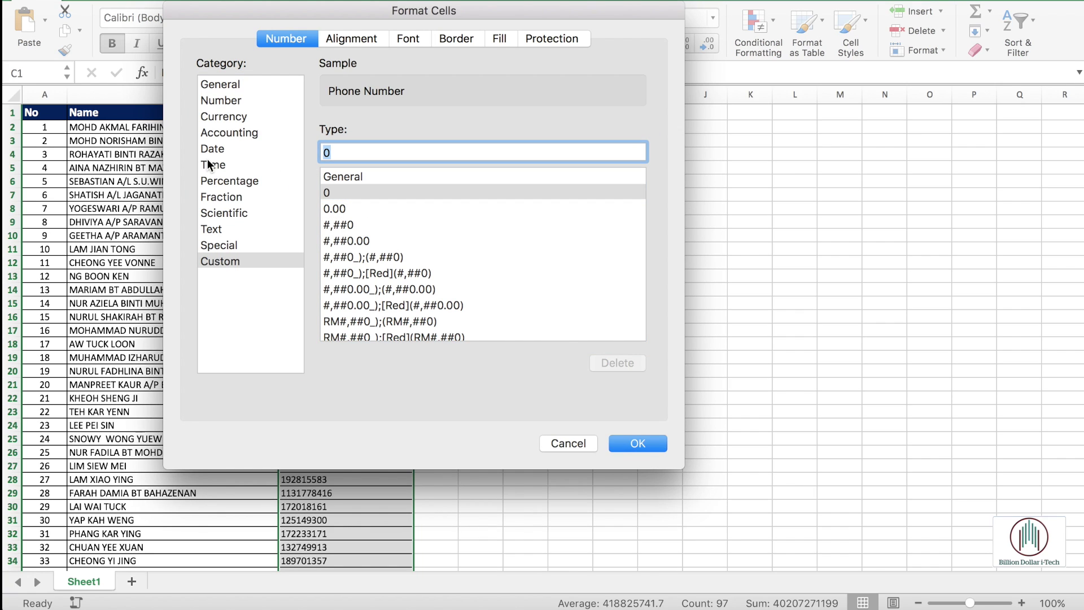
pyautogui.write('60000000')
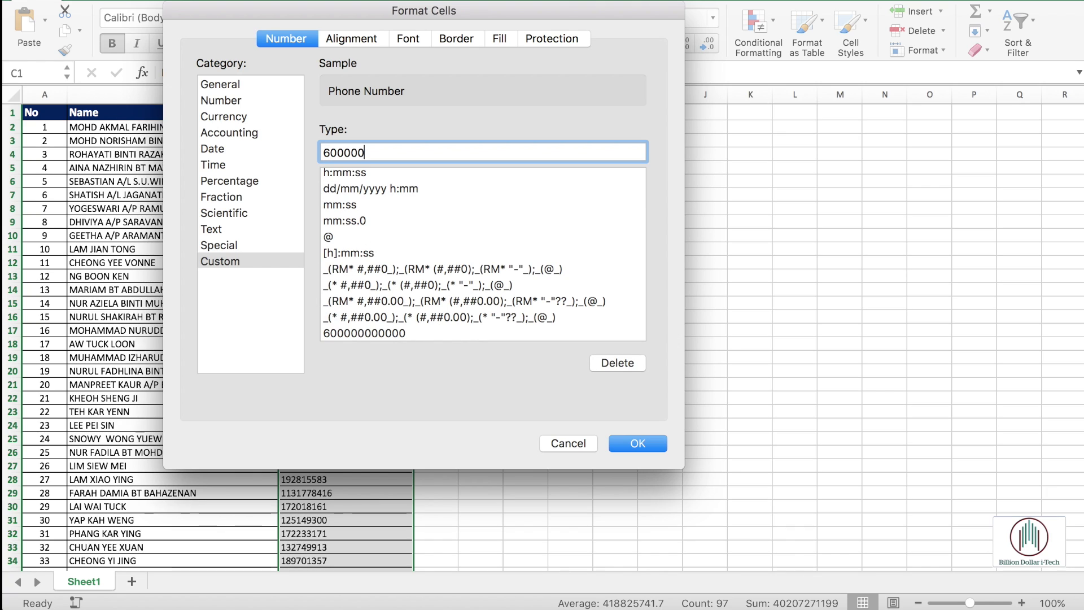
pyautogui.write('0000')
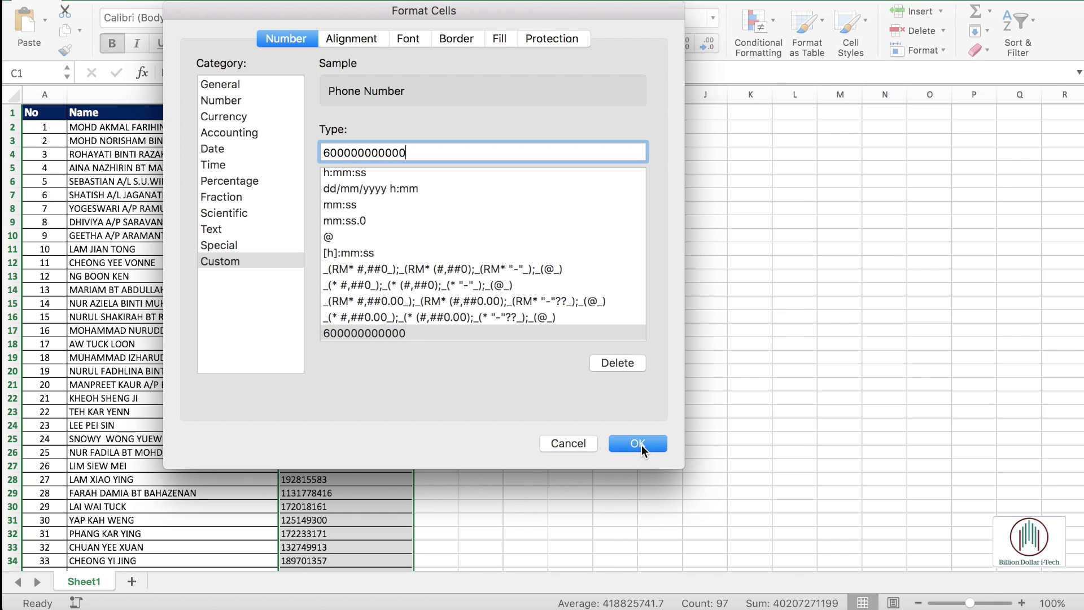
pyautogui.click(638, 444)
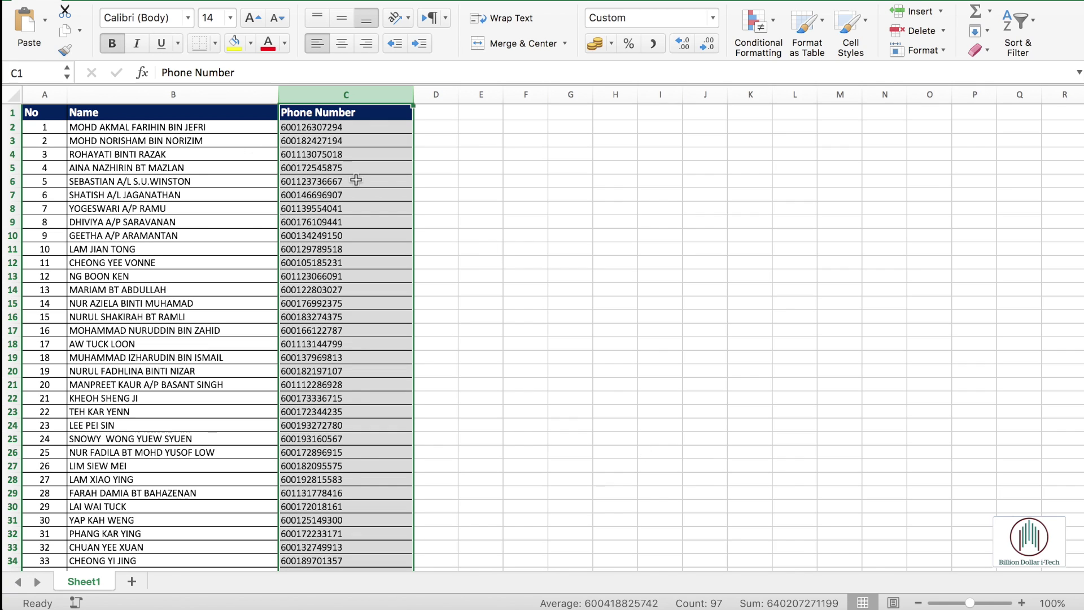
pyautogui.scroll(-1, 356, 179)
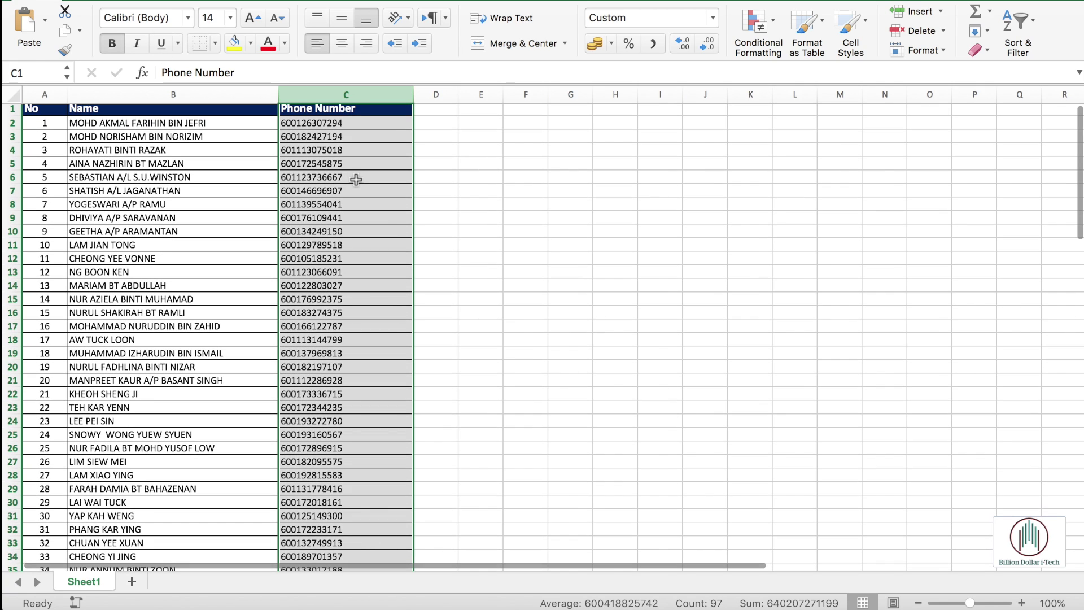
pyautogui.click(440, 186)
pyautogui.click(349, 150)
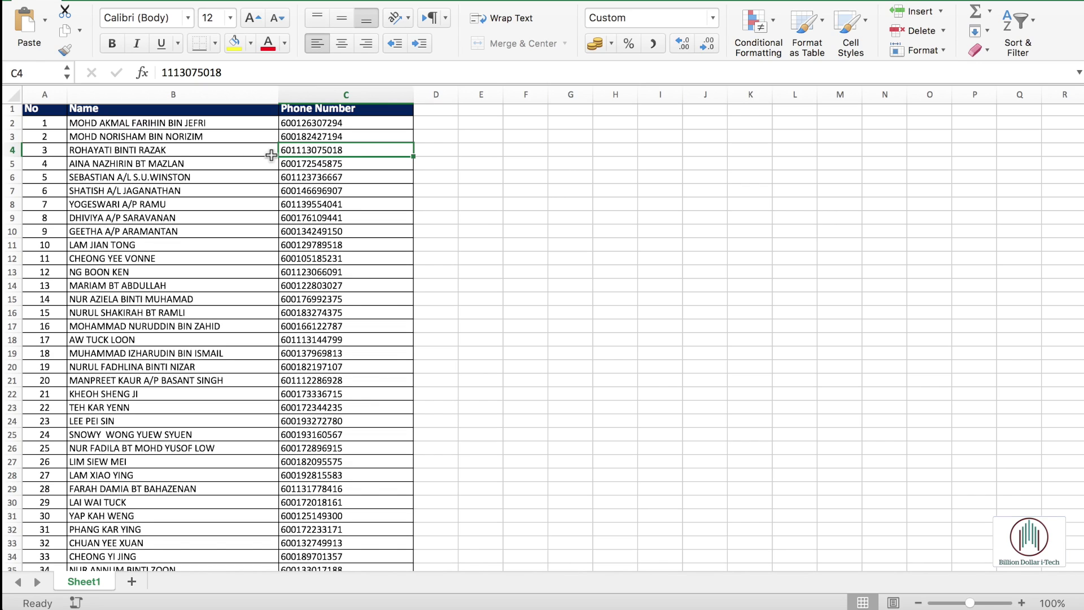
pyautogui.click(351, 167)
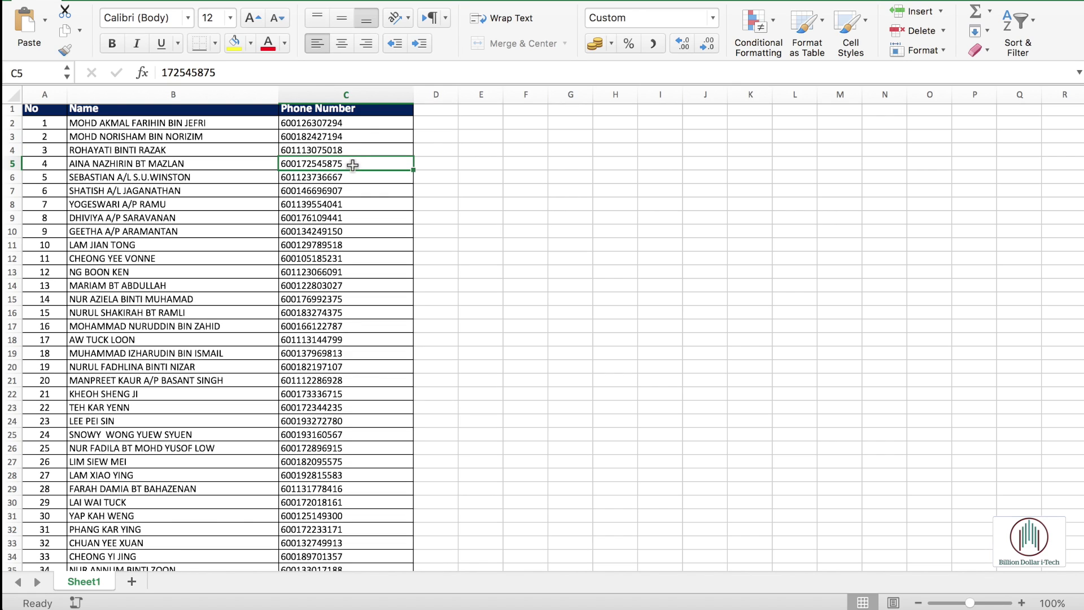
pyautogui.click(333, 94)
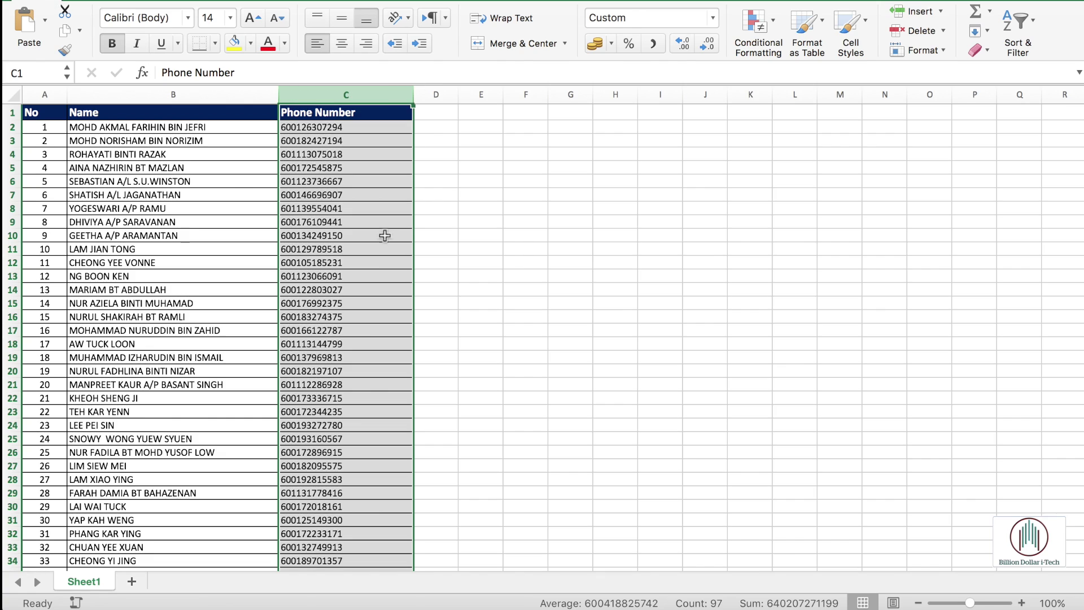
pyautogui.rightClick(357, 93)
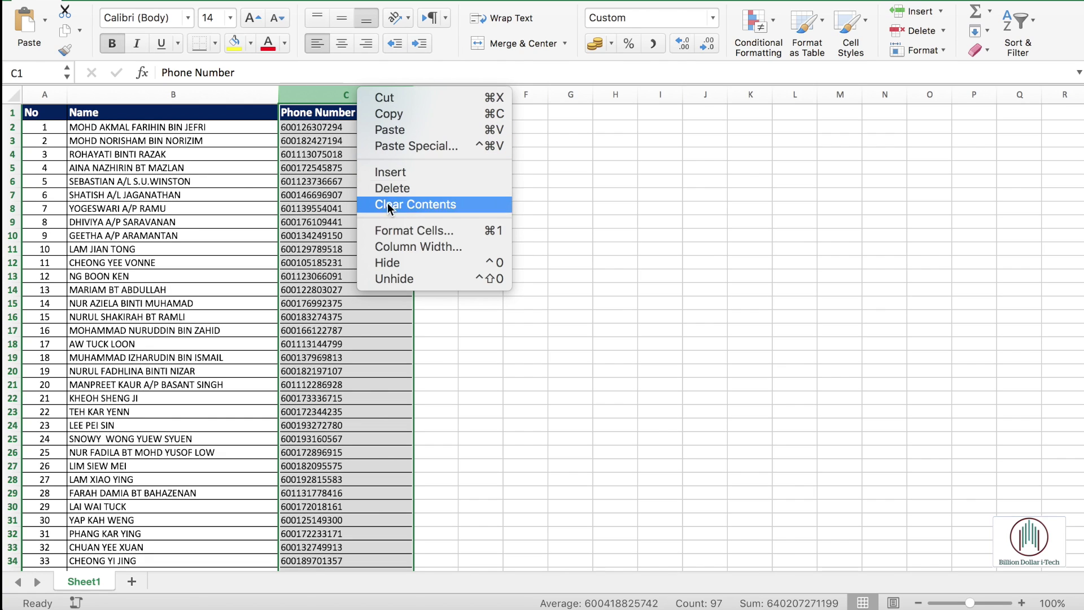
pyautogui.click(409, 231)
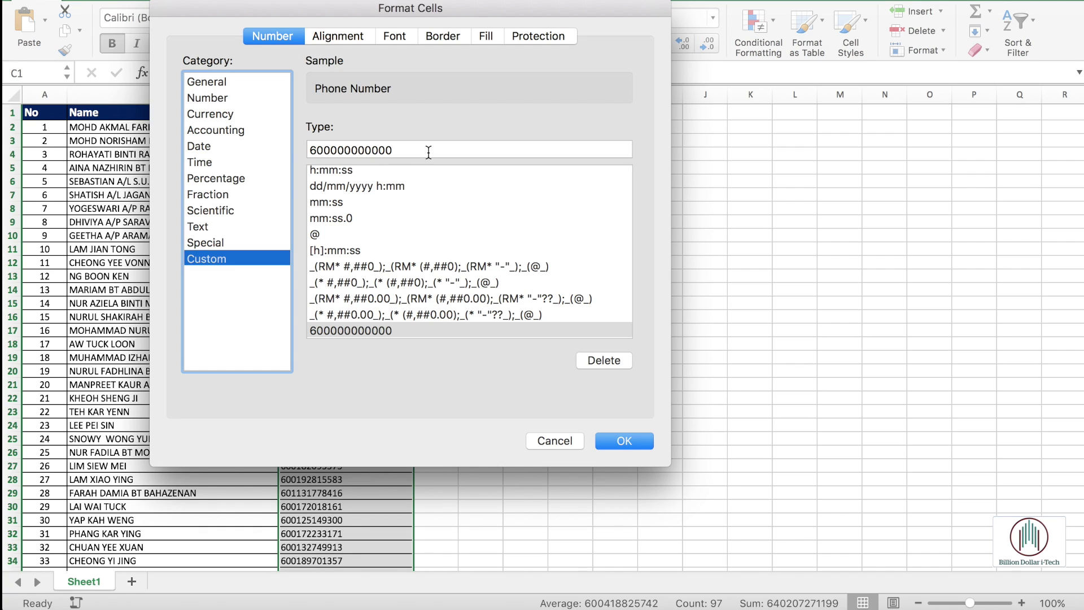
pyautogui.doubleClick(372, 149)
pyautogui.press('BackSpace')
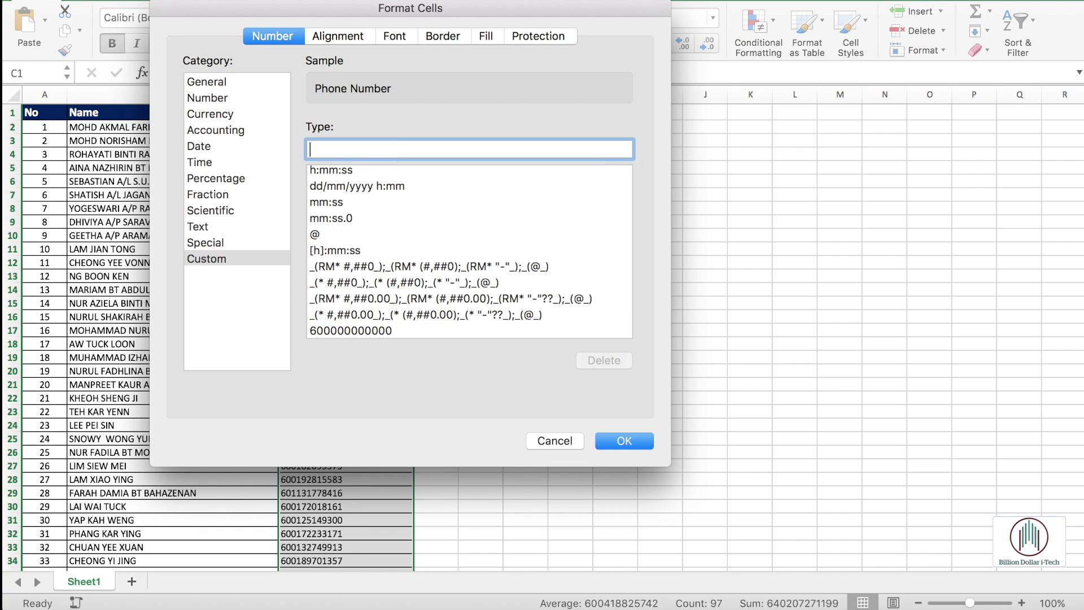
pyautogui.click(625, 442)
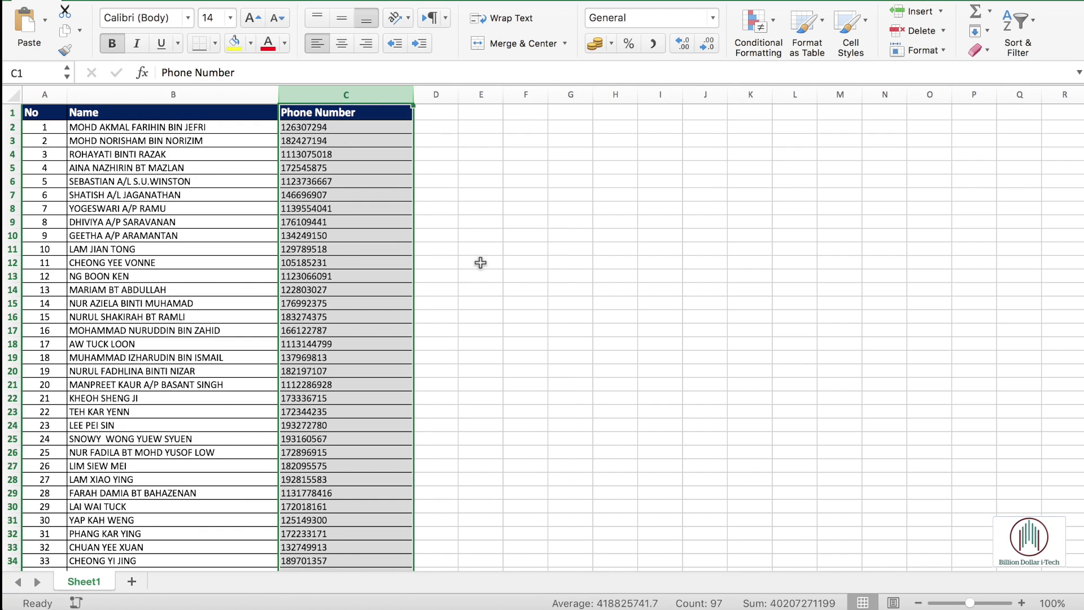
pyautogui.click(480, 263)
pyautogui.click(357, 95)
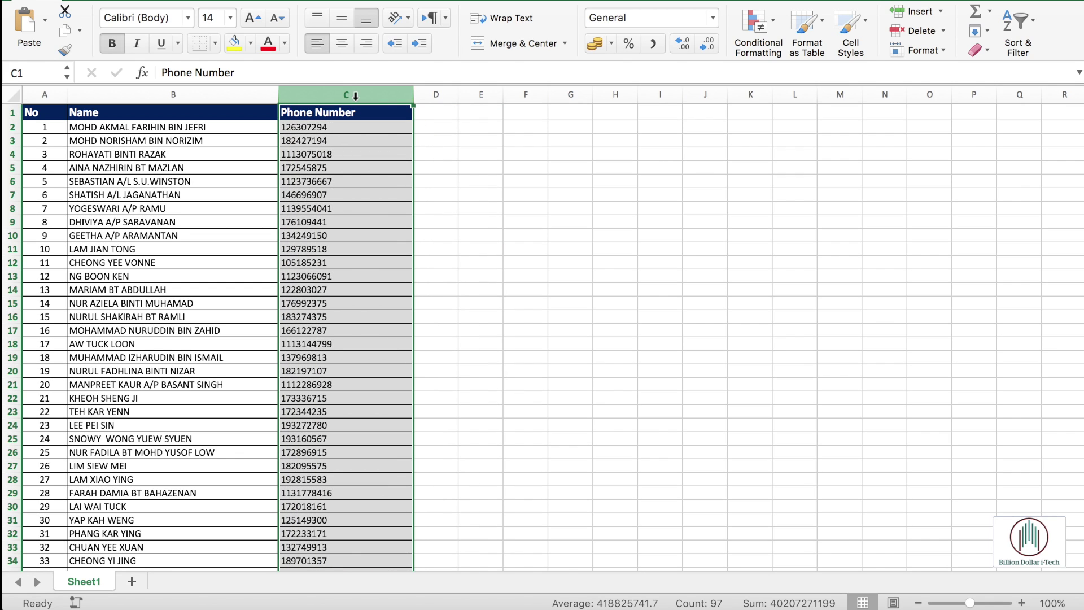
# Sort the table by Phone Number smallest to largest, expanding the selection to all columns.
pyautogui.click(1016, 26)
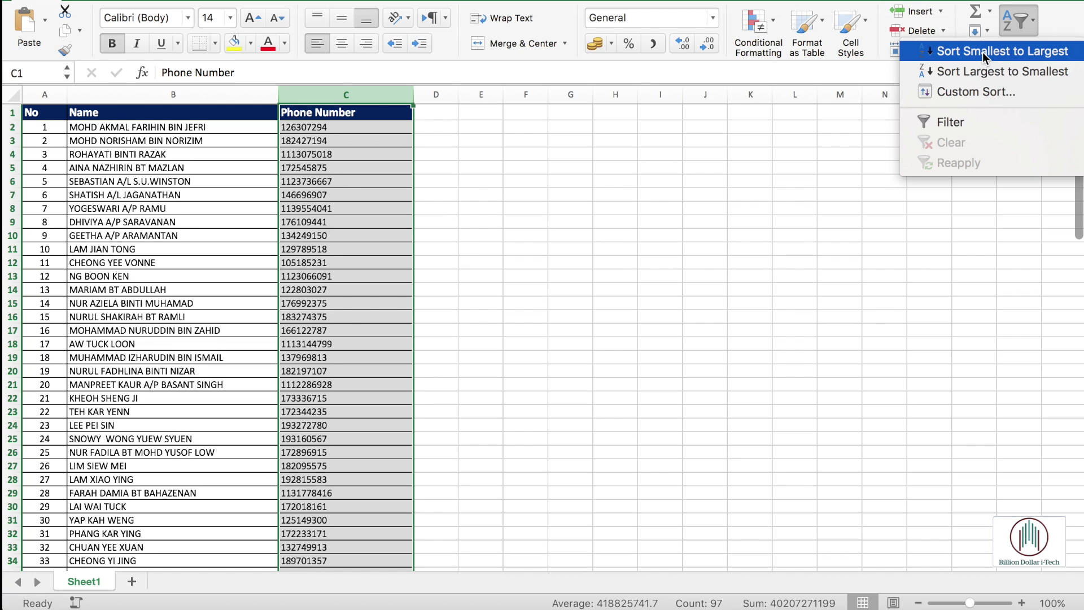
pyautogui.click(982, 52)
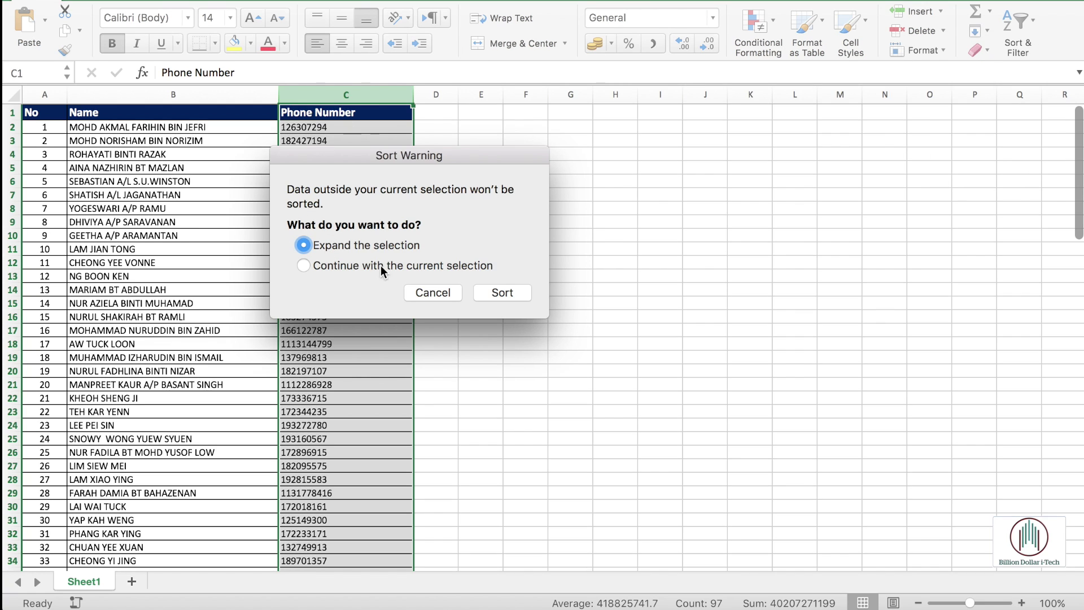
pyautogui.click(487, 293)
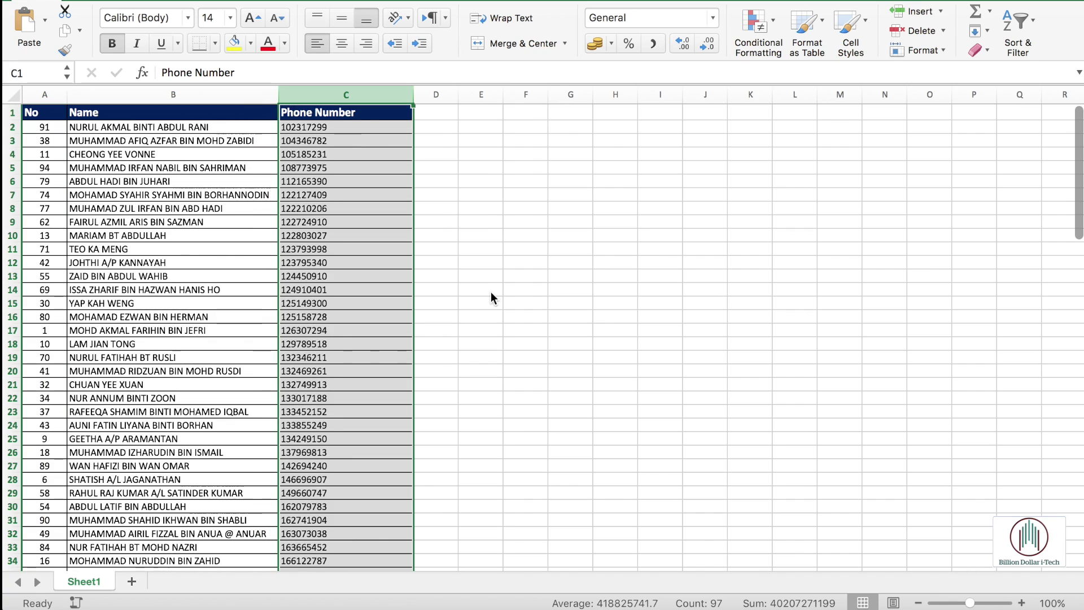
pyautogui.click(351, 219)
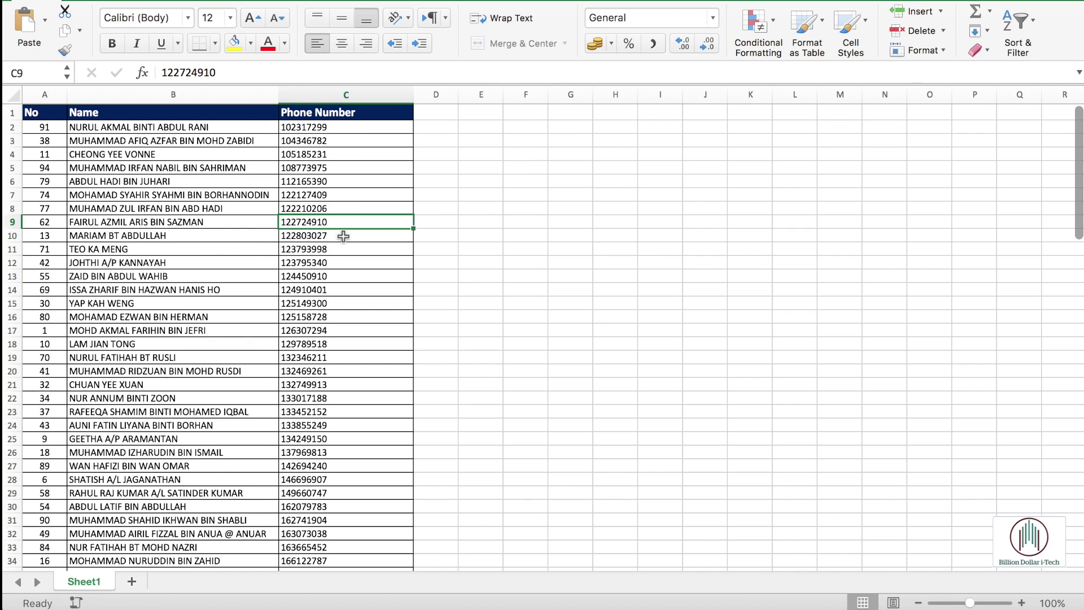
pyautogui.scroll(-20, 352, 192)
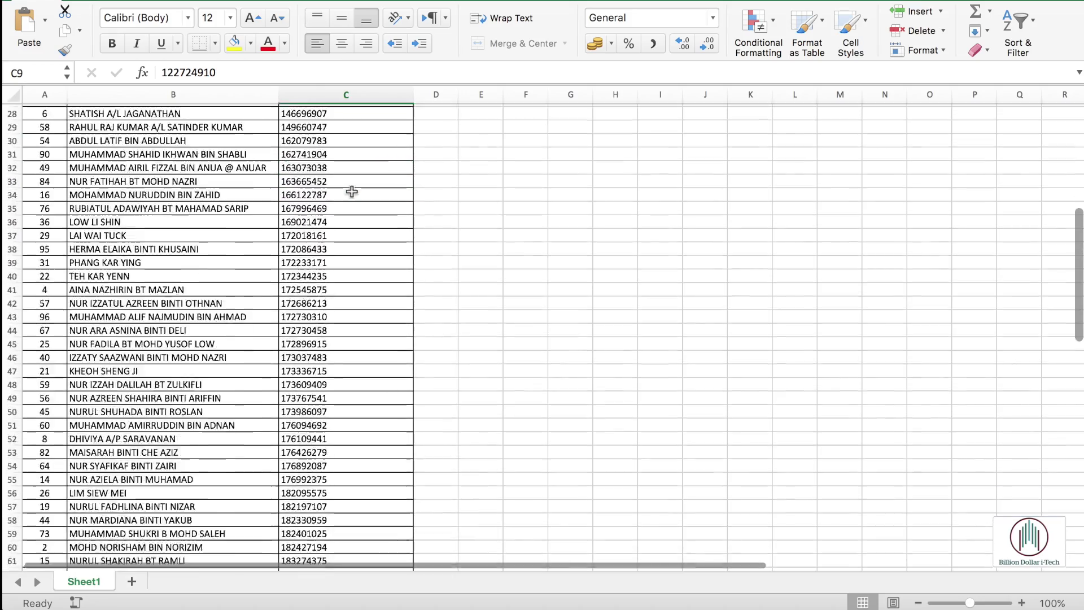
pyautogui.scroll(15, 352, 194)
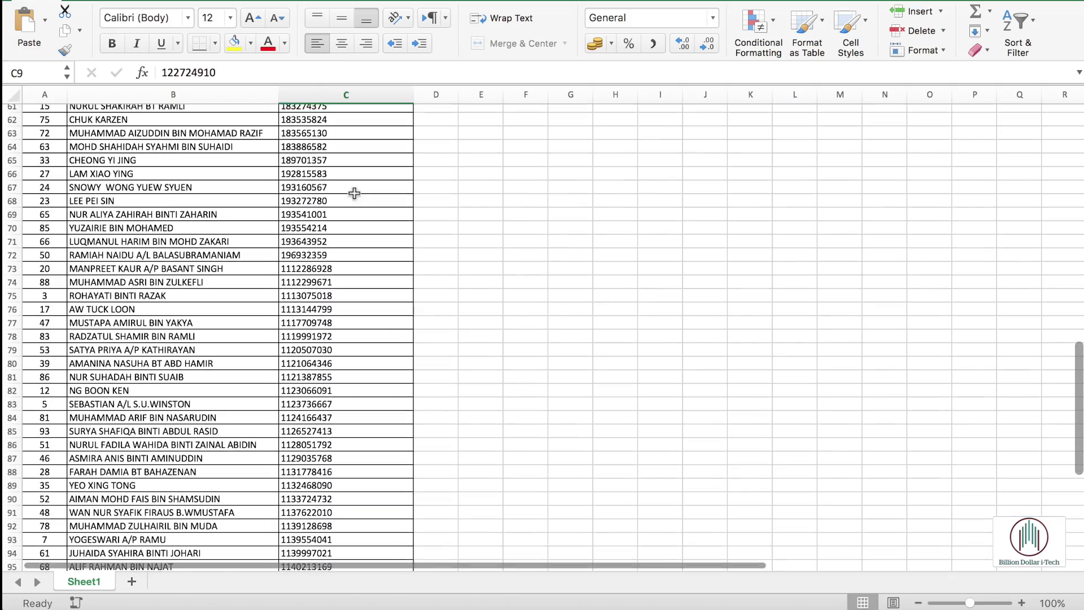
pyautogui.scroll(-2, 353, 193)
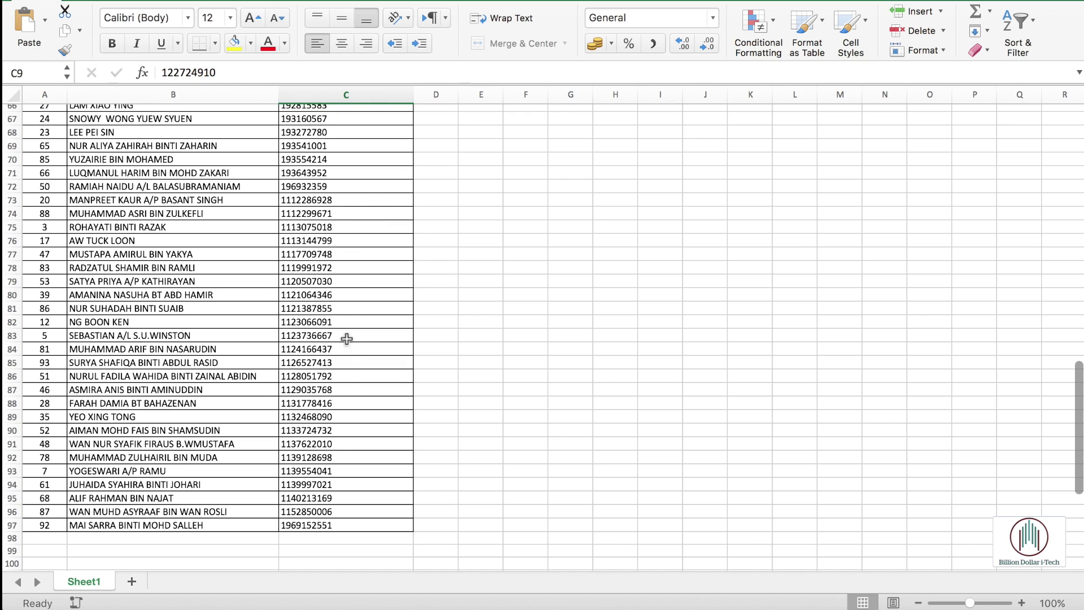
# Select the 10-digit phone numbers in C73:C97.
pyautogui.click(371, 198)
pyautogui.moveTo(371, 199); pyautogui.dragTo(359, 524)
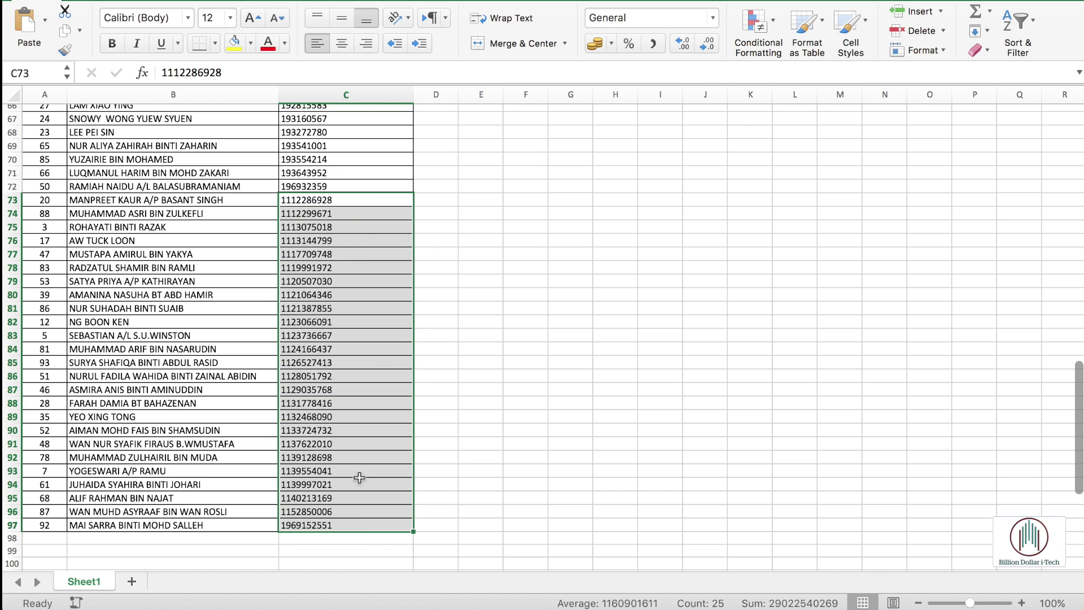
pyautogui.rightClick(351, 439)
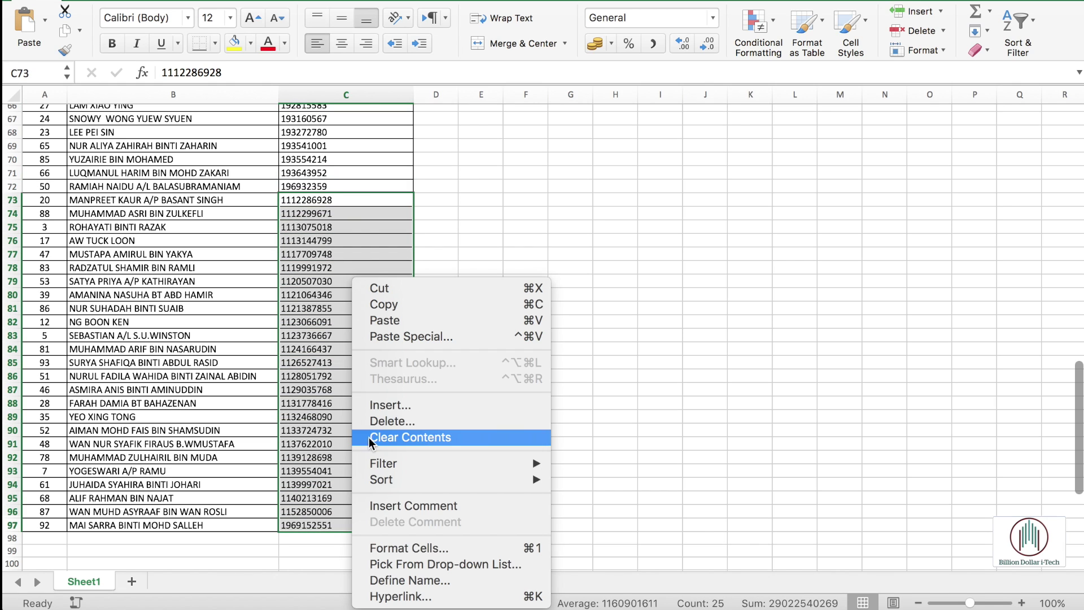
pyautogui.click(419, 548)
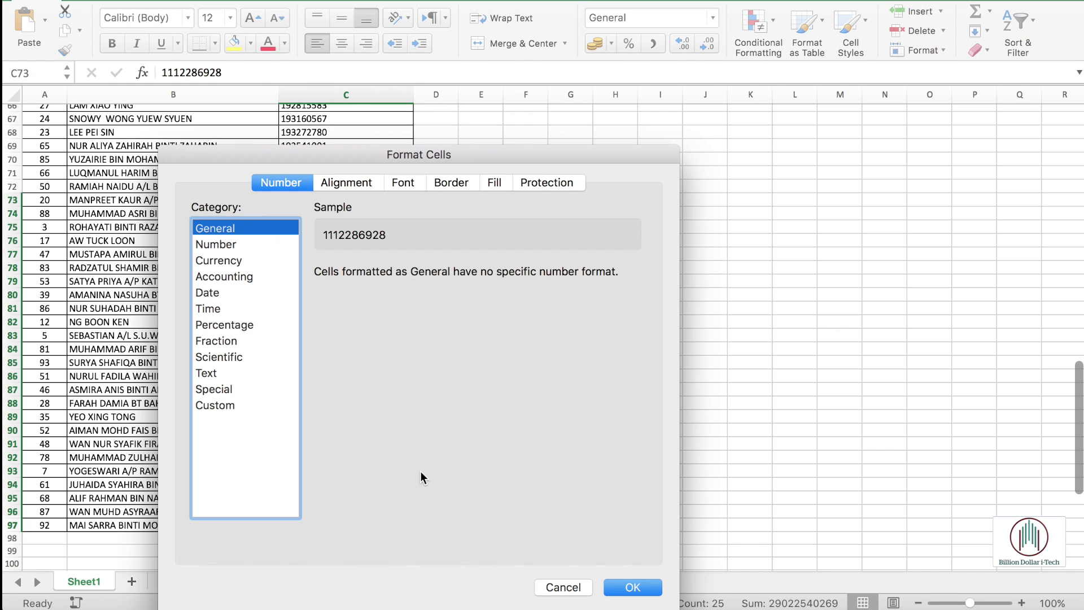
pyautogui.click(209, 405)
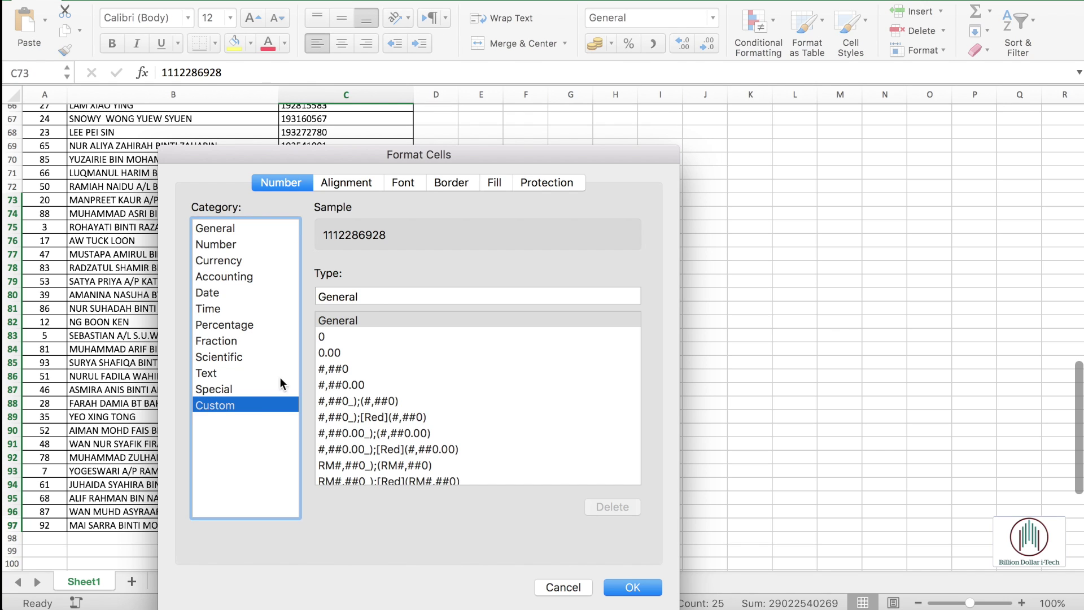
pyautogui.click(378, 299)
pyautogui.click(350, 335)
pyautogui.click(363, 298)
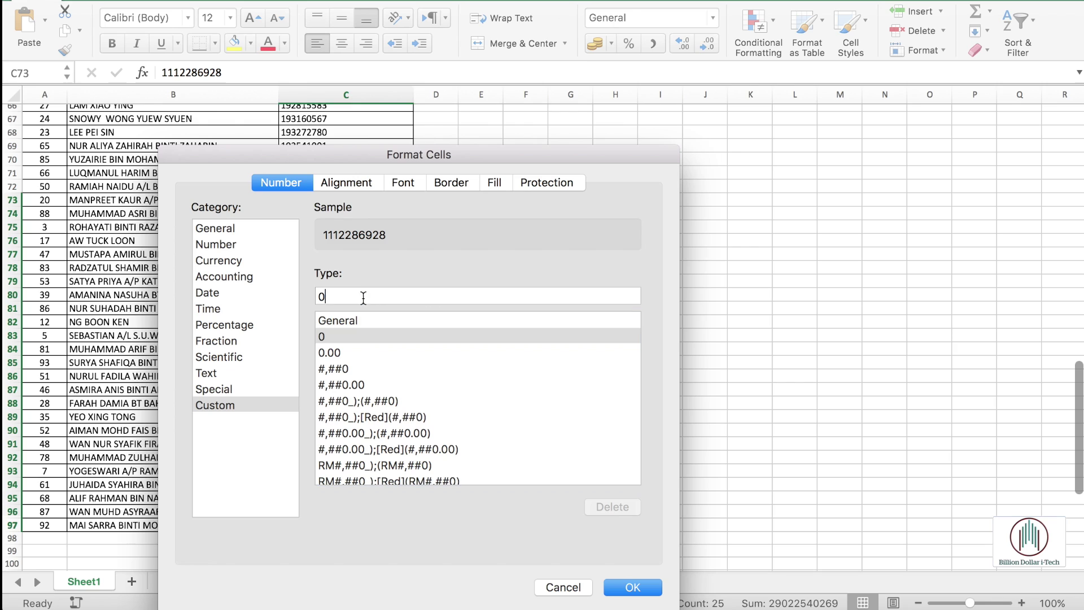
pyautogui.press('BackSpace')
pyautogui.write('6')
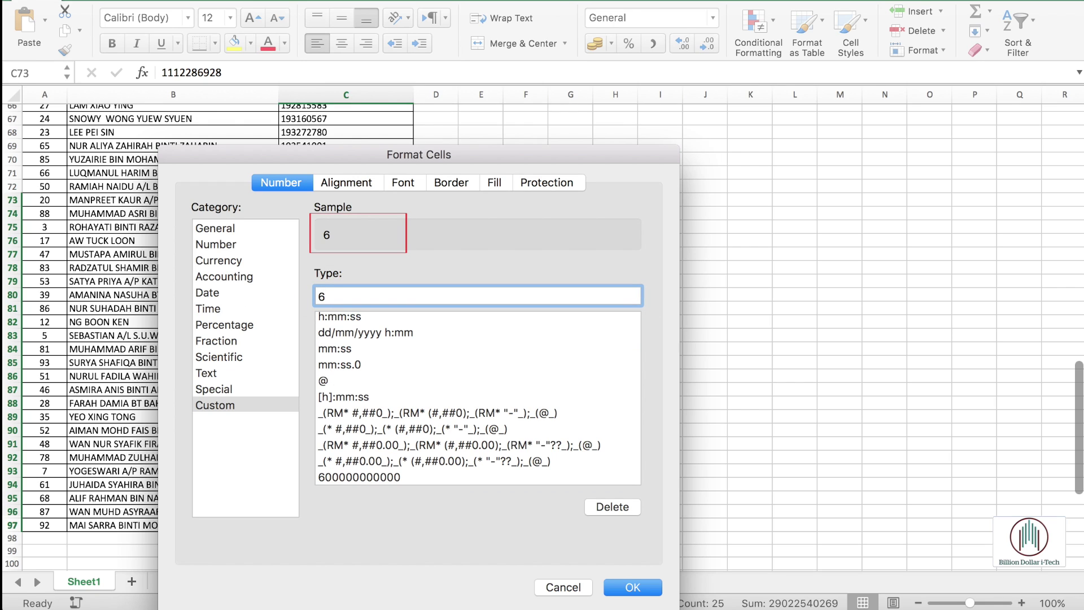
pyautogui.write('00000')
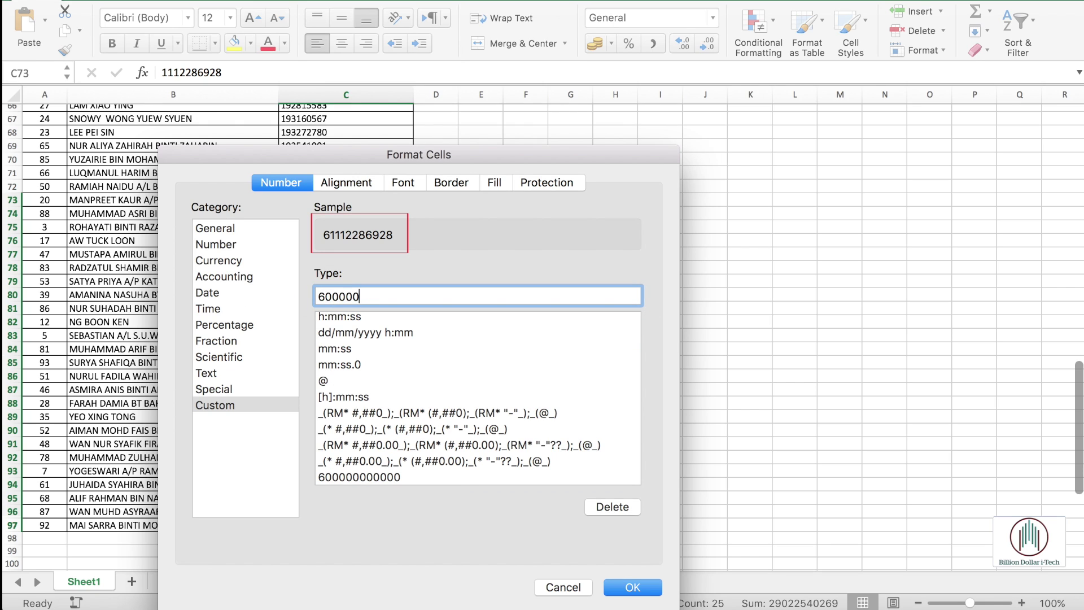
pyautogui.write('000000')
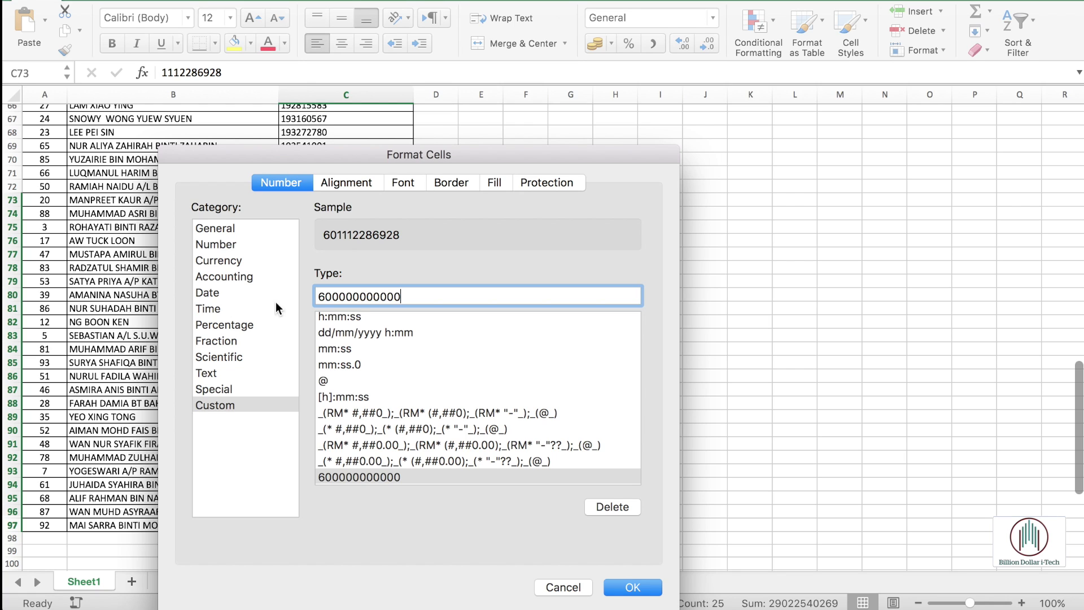
pyautogui.click(633, 587)
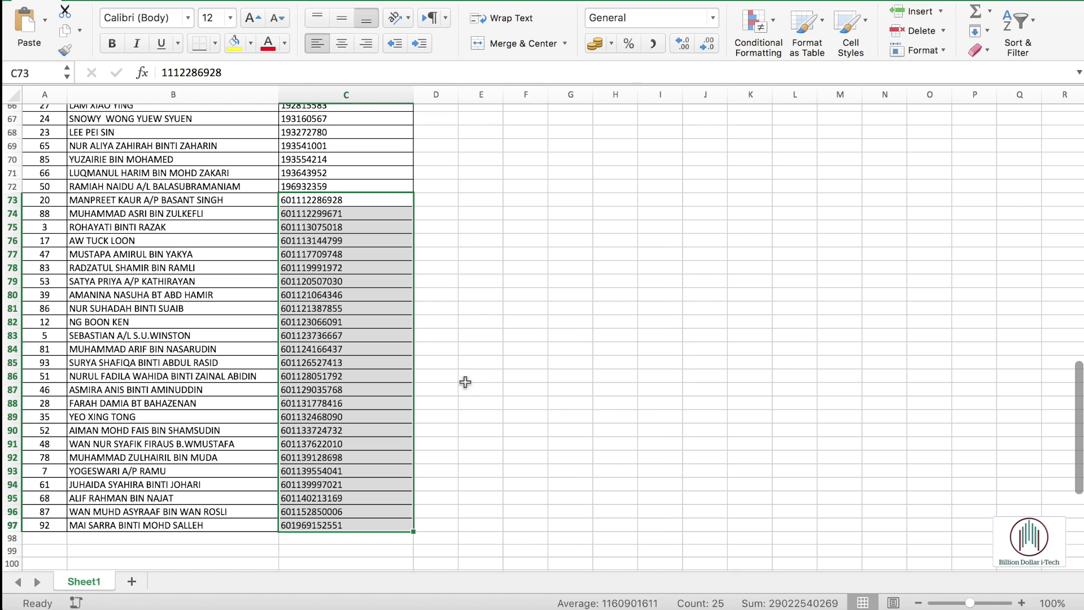
pyautogui.click(350, 185)
pyautogui.scroll(20, 350, 198)
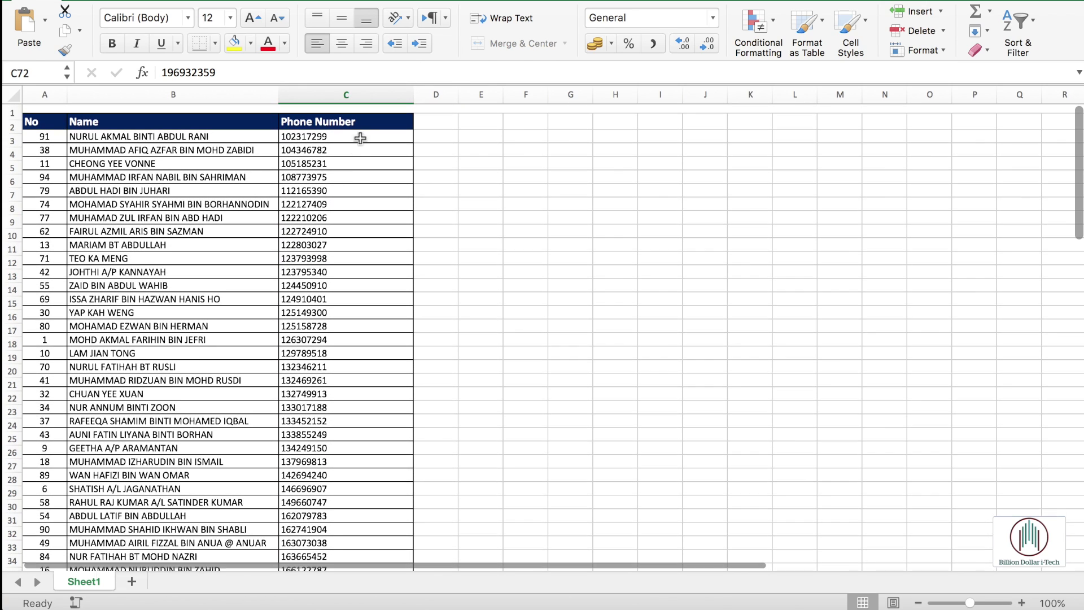
pyautogui.moveTo(359, 127); pyautogui.dragTo(357, 411)
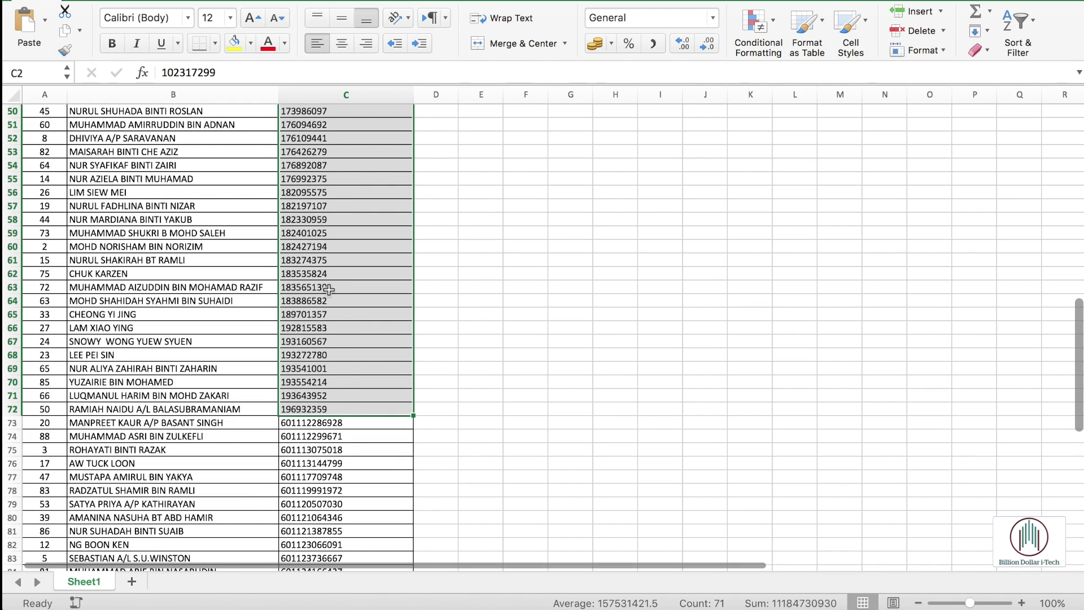
pyautogui.rightClick(322, 261)
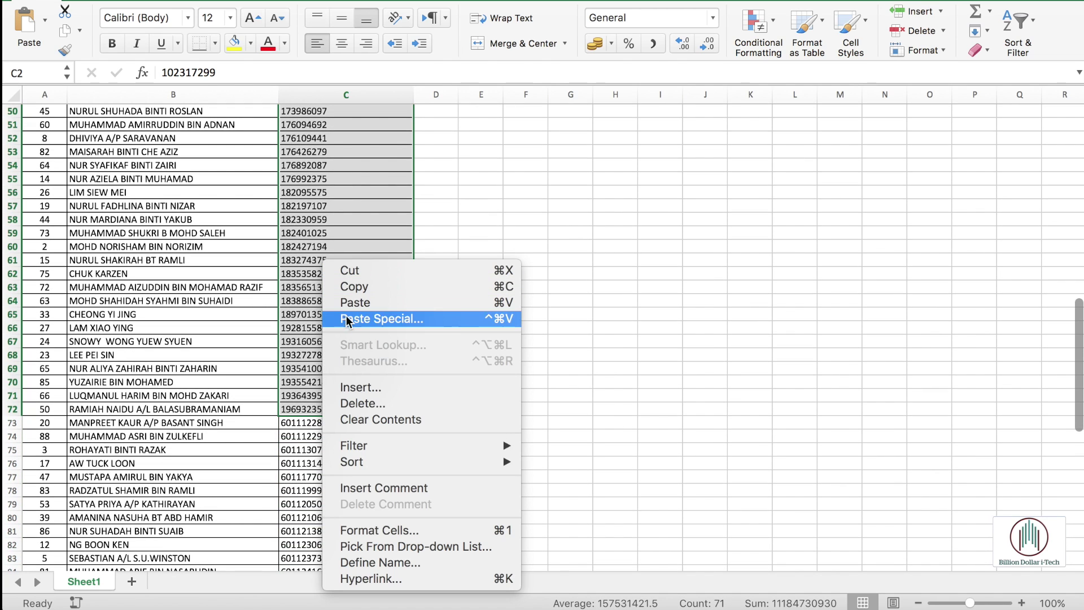
pyautogui.click(395, 527)
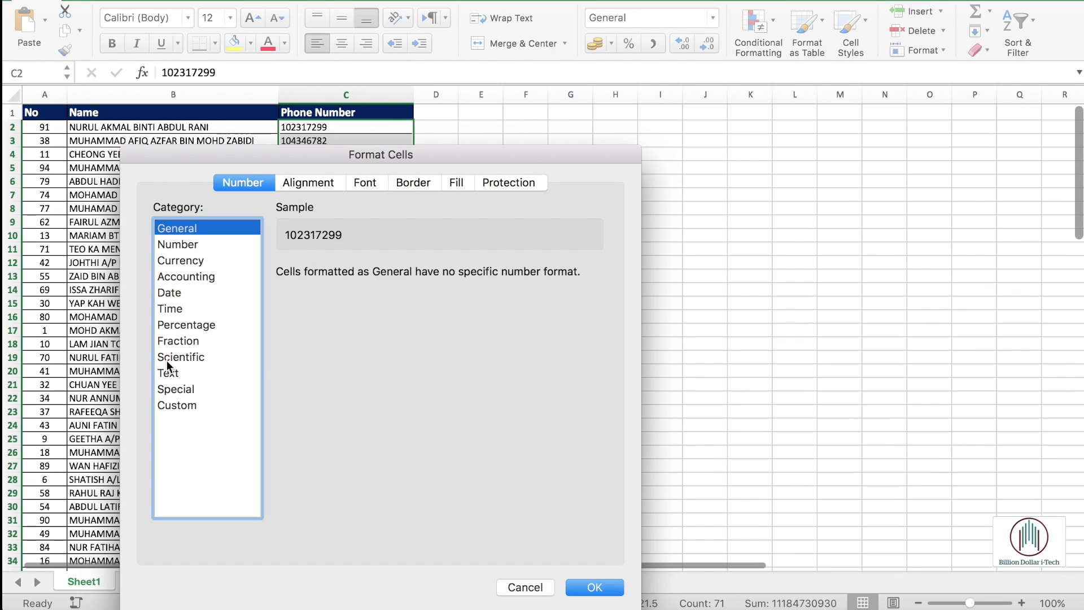
pyautogui.click(171, 405)
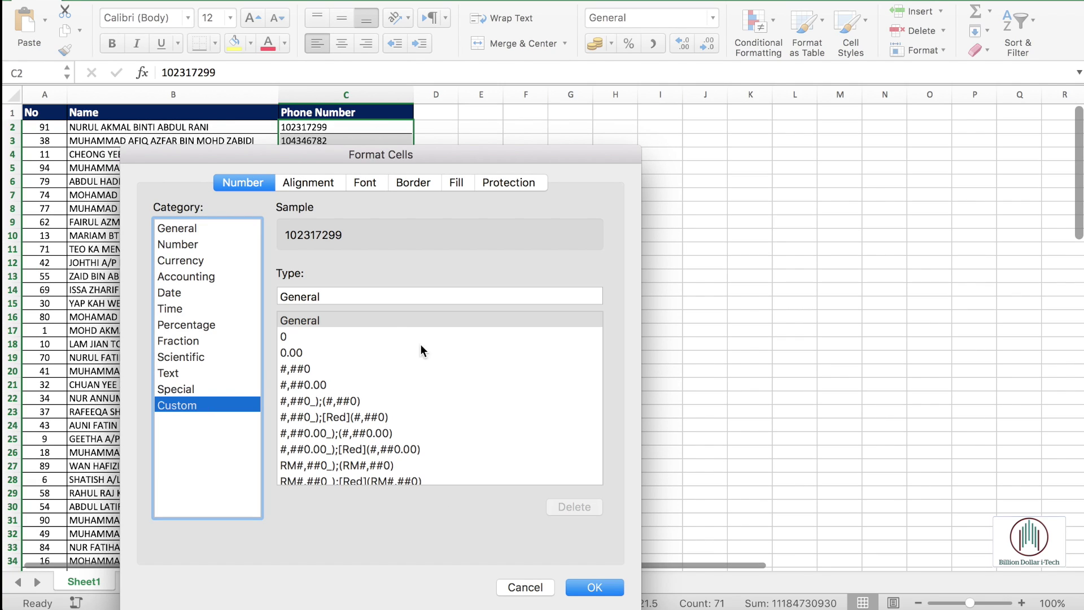
pyautogui.click(299, 337)
pyautogui.doubleClick(282, 297)
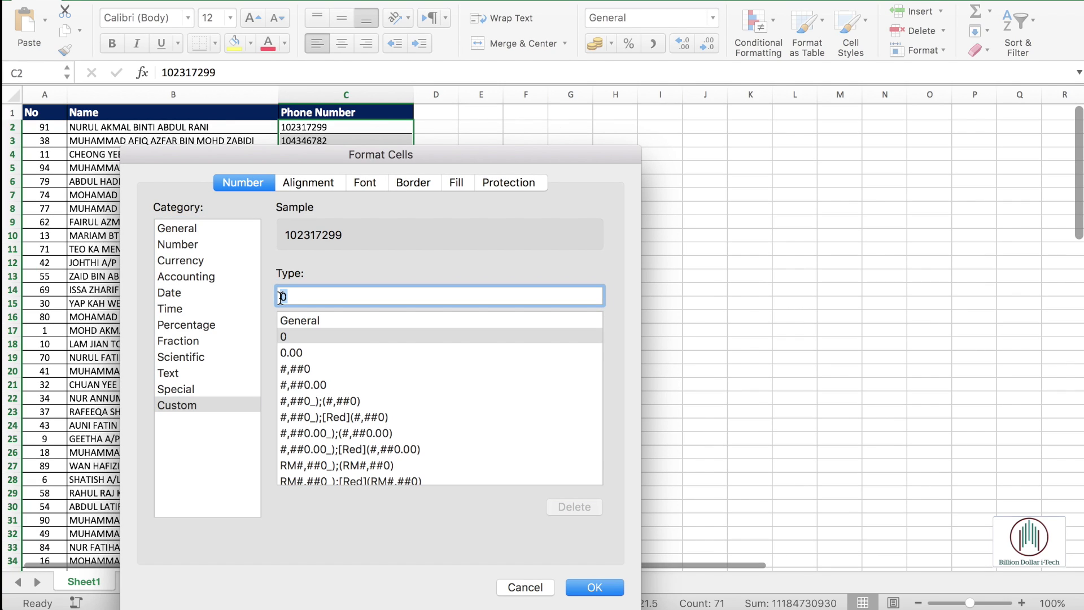
pyautogui.write('60000')
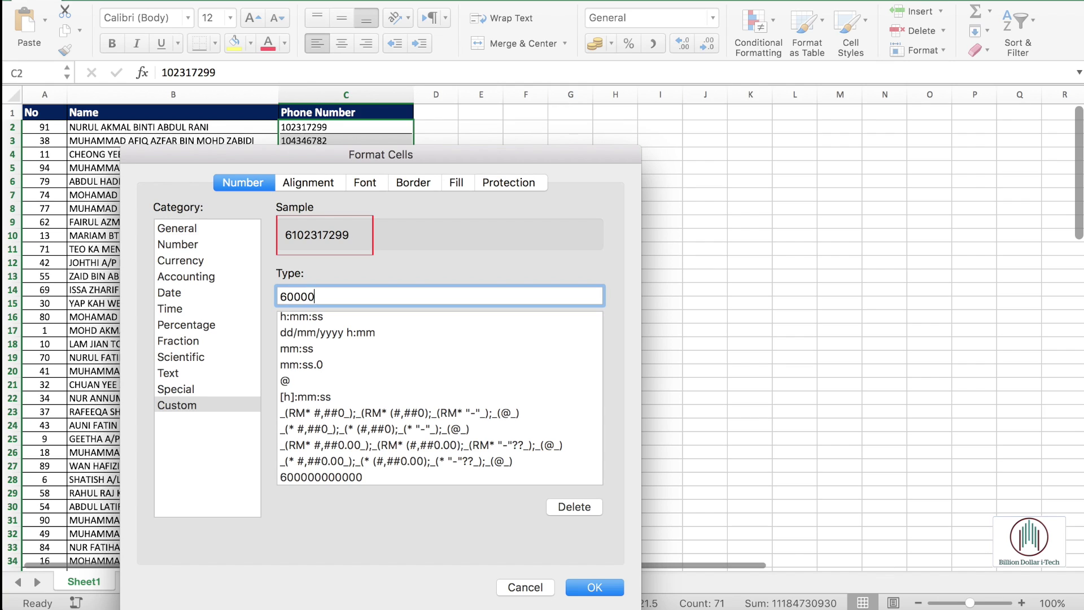
pyautogui.write('0000')
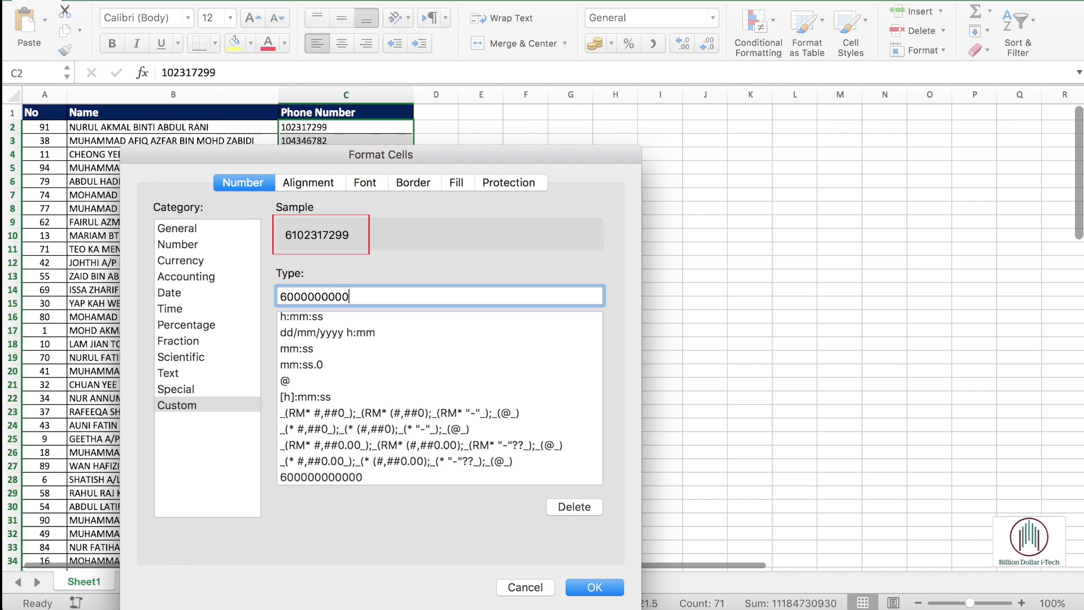
pyautogui.write('0')
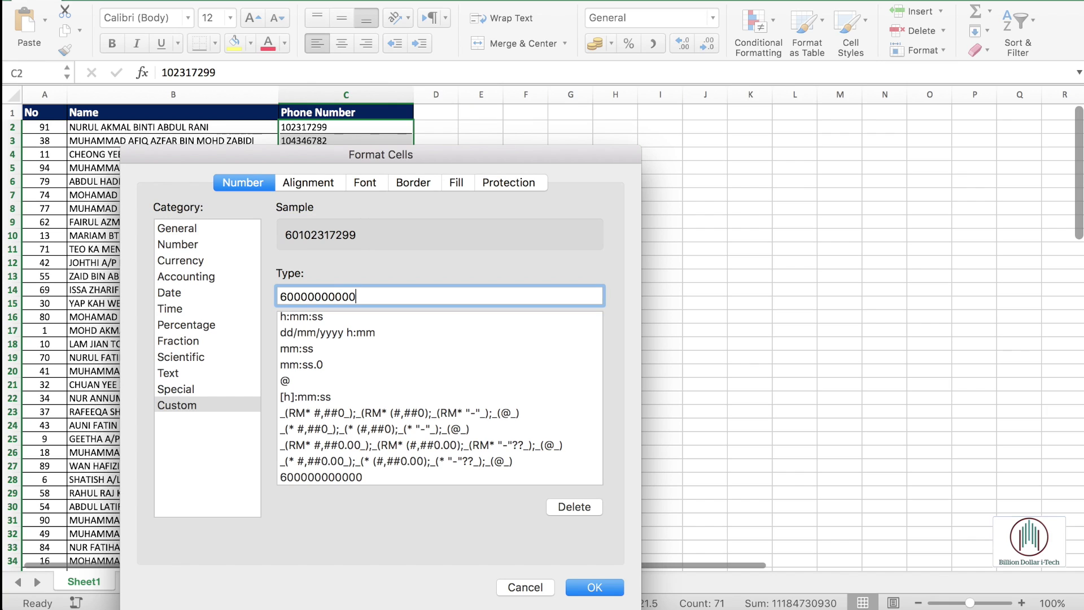
pyautogui.click(590, 593)
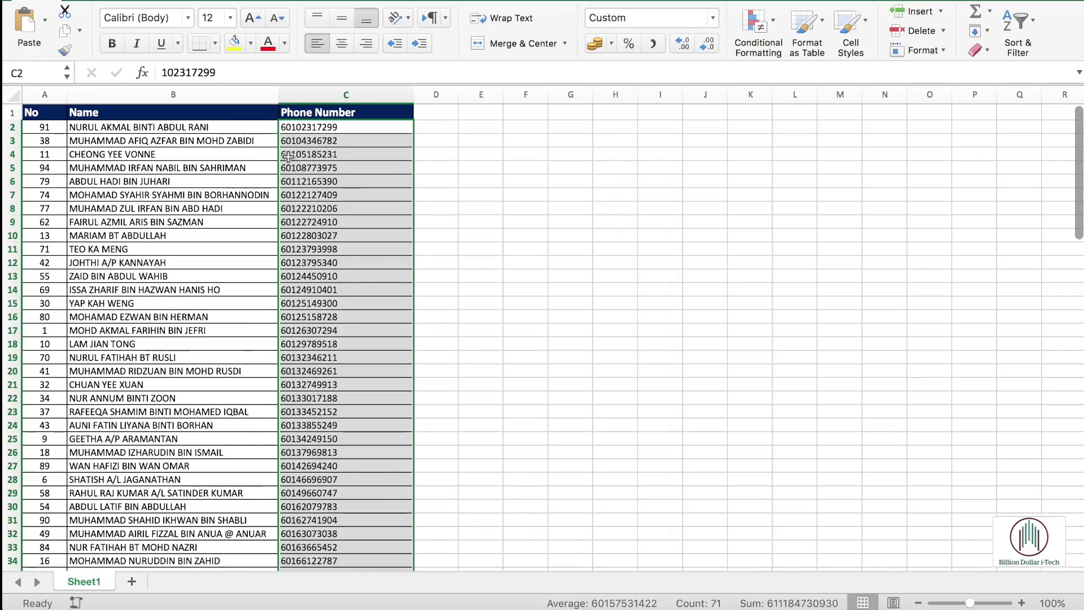
# Sort the table by column A (No) ascending, expanding the selection to keep rows intact.
pyautogui.click(553, 239)
pyautogui.scroll(-20, 332, 210)
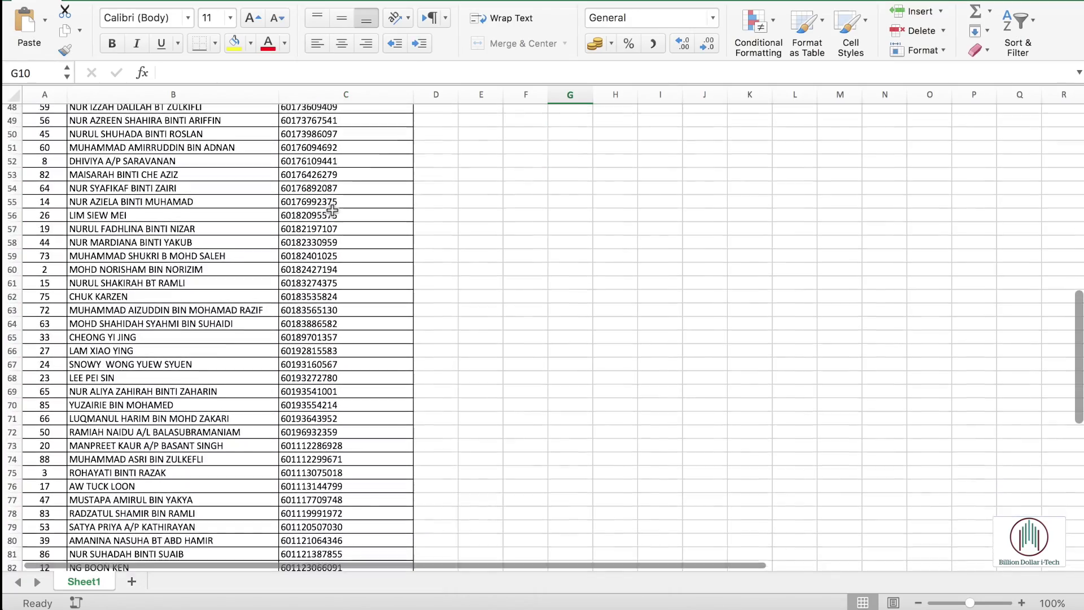
pyautogui.scroll(20, 325, 170)
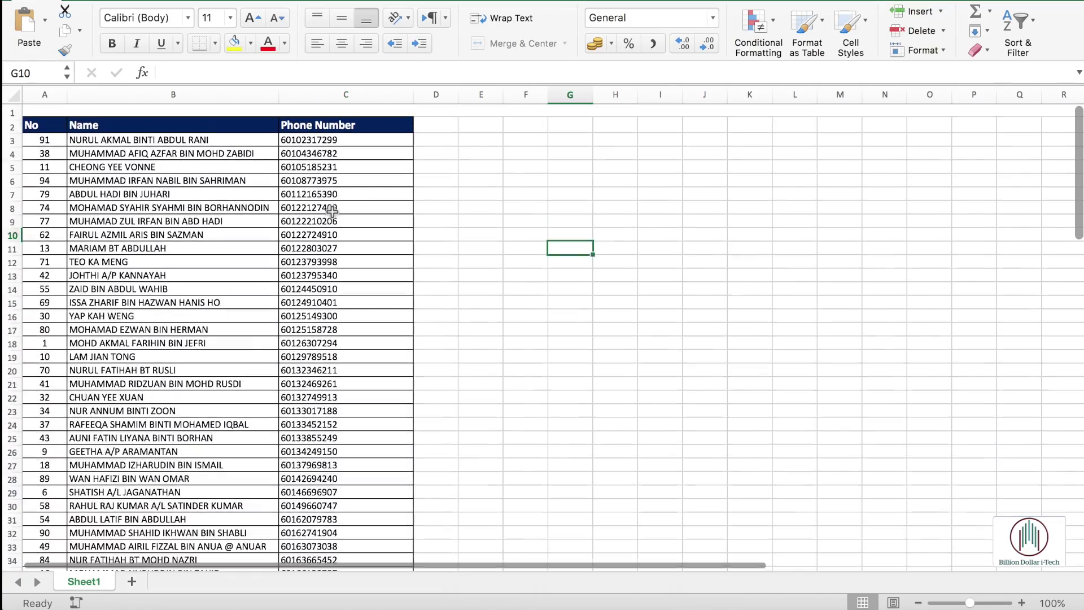
pyautogui.click(208, 96)
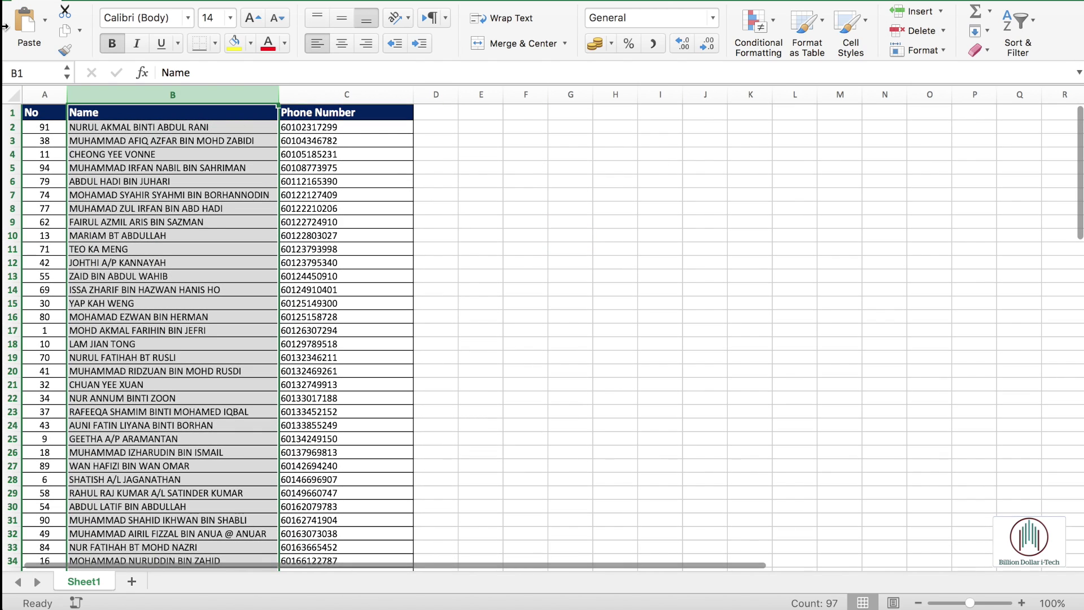
pyautogui.click(44, 94)
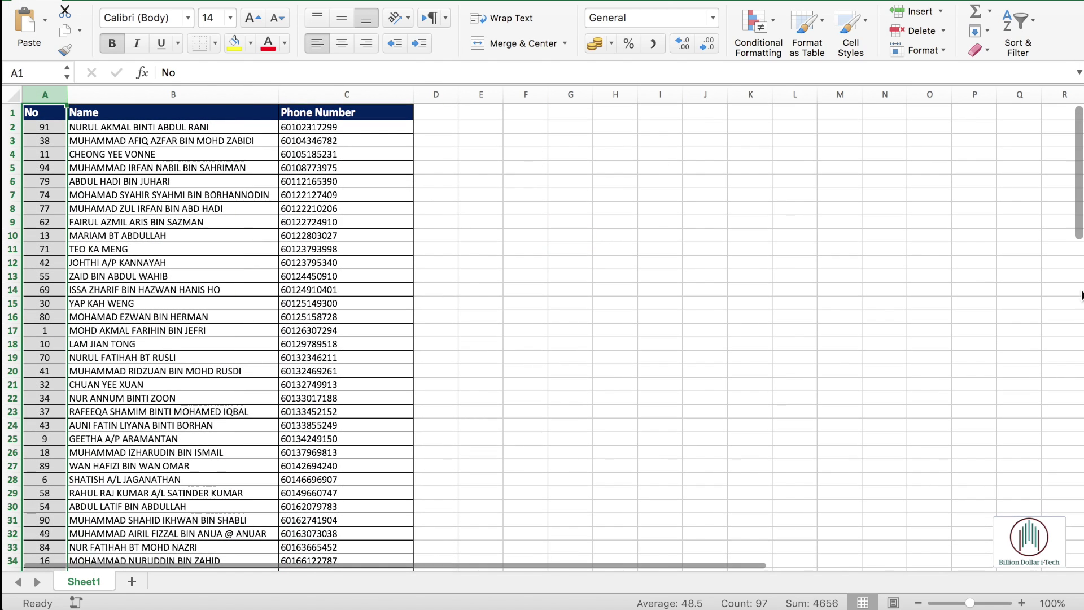
pyautogui.click(1023, 52)
pyautogui.click(970, 49)
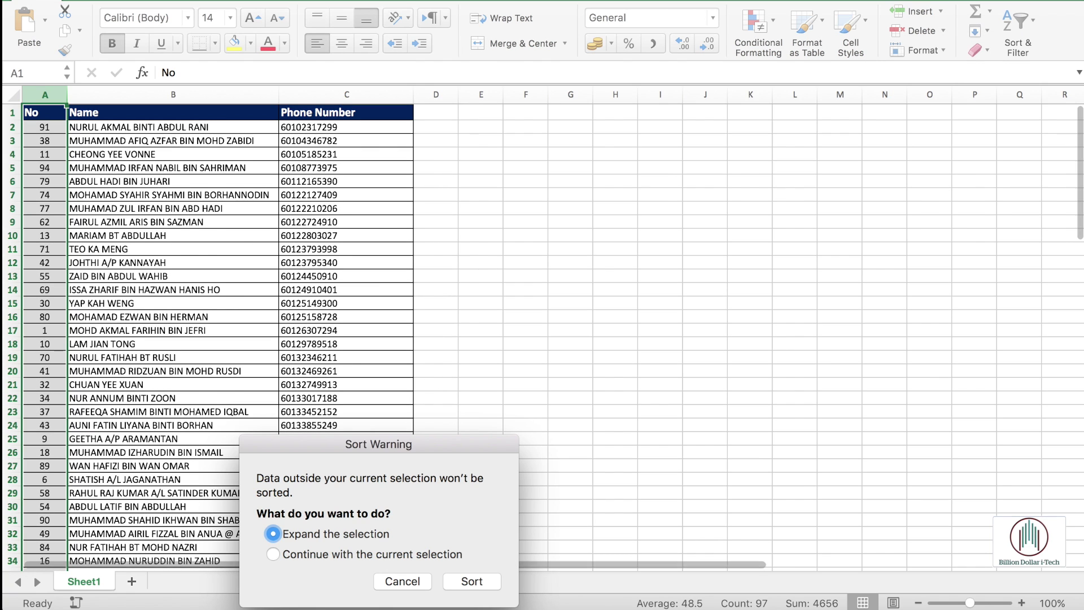
pyautogui.click(463, 581)
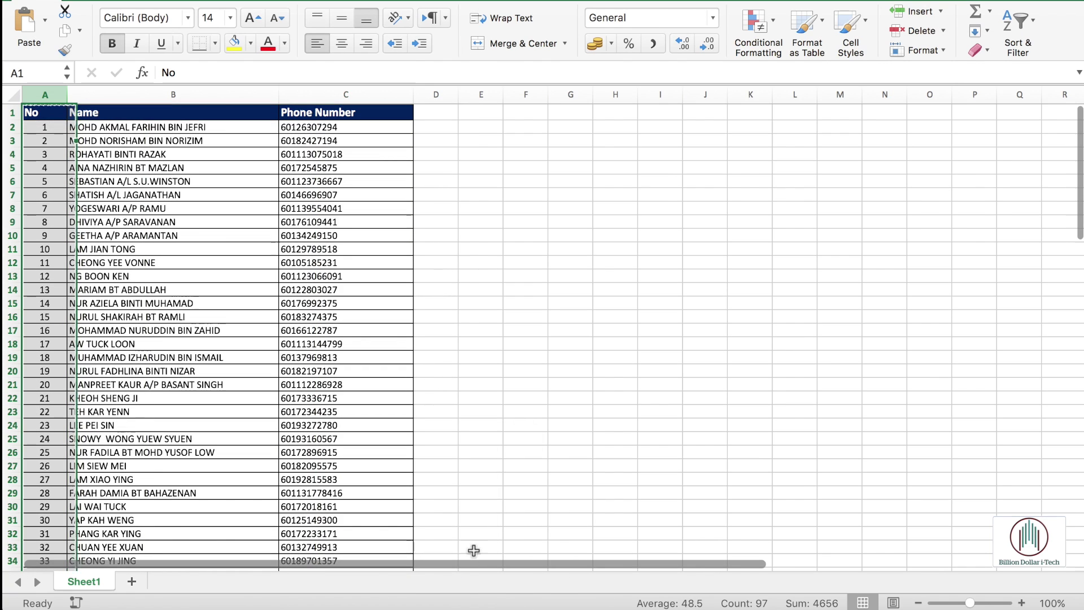
pyautogui.click(45, 317)
pyautogui.click(173, 263)
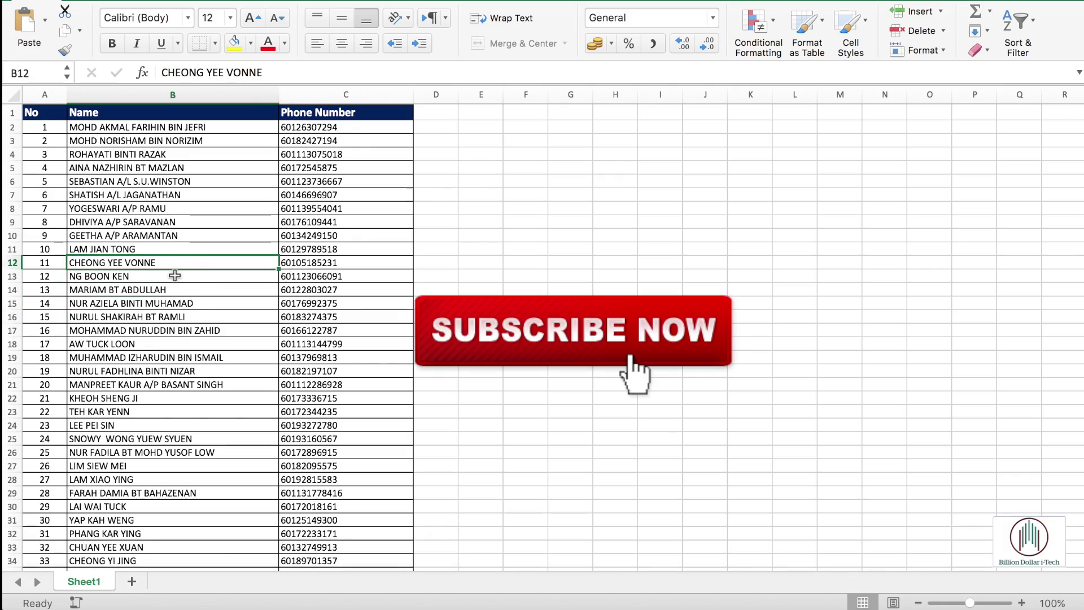
pyautogui.scroll(-20, 116, 297)
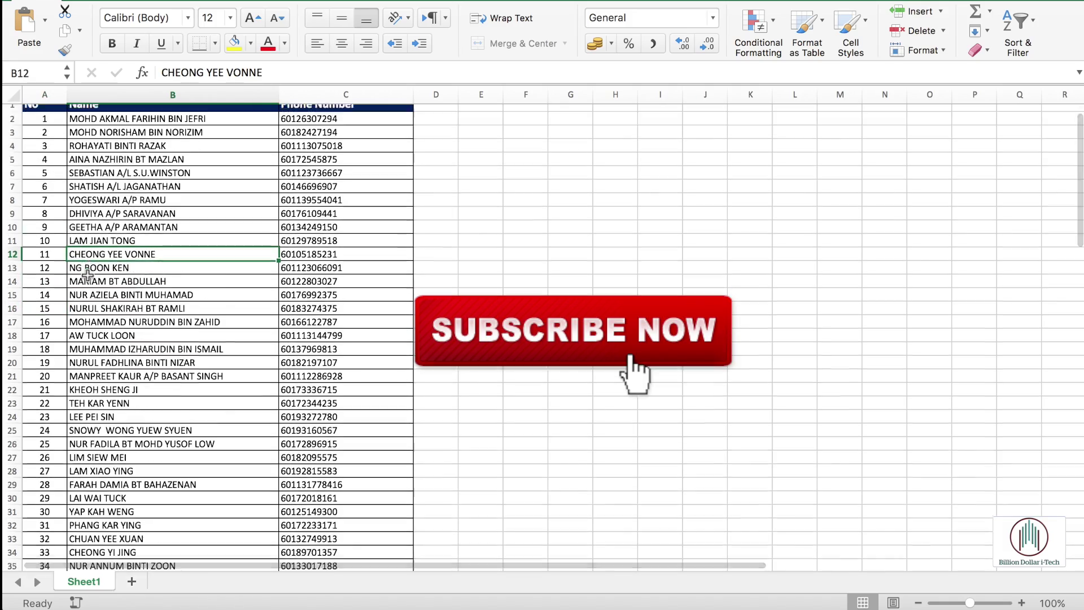
pyautogui.scroll(1, 115, 297)
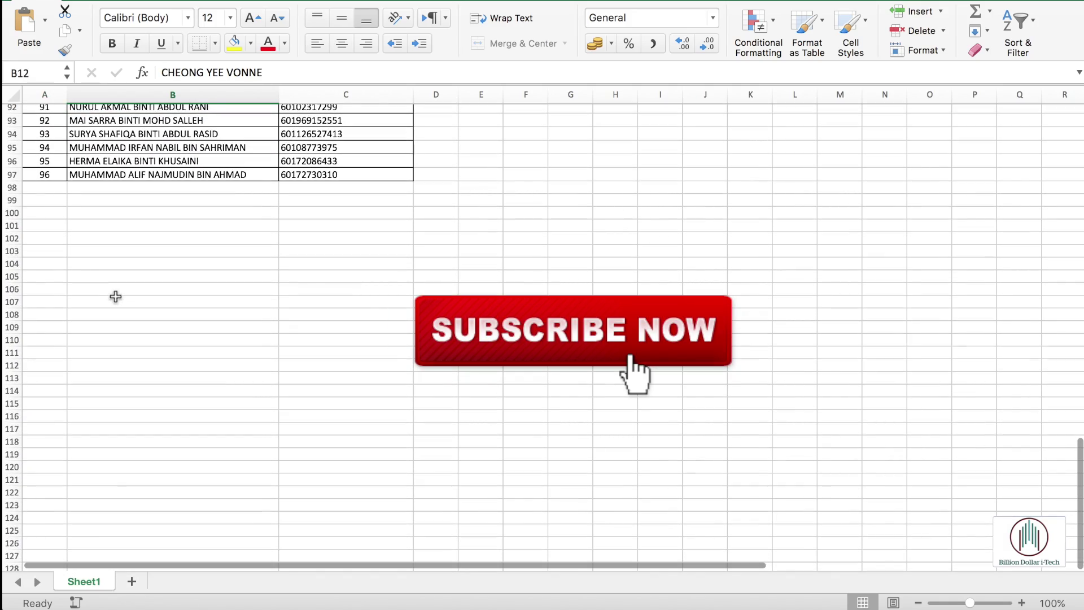
pyautogui.scroll(20, 365, 285)
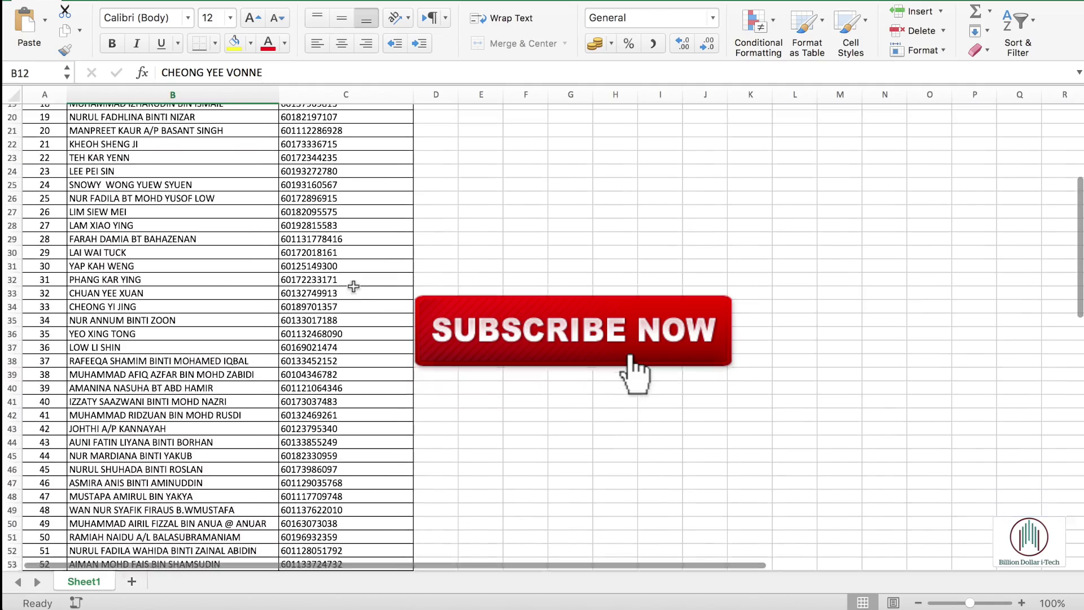
pyautogui.scroll(3, 354, 286)
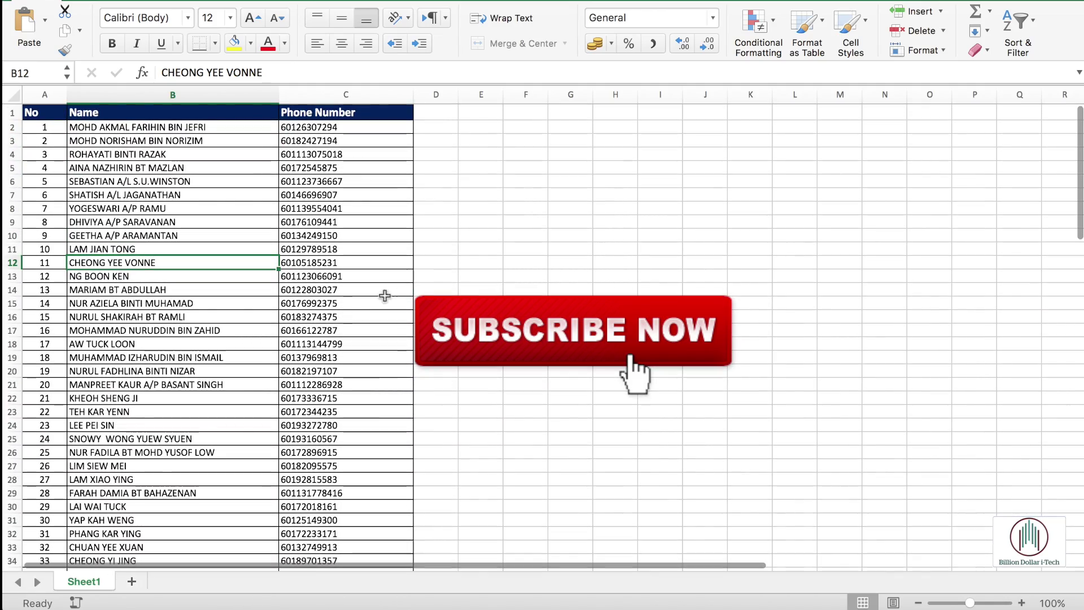